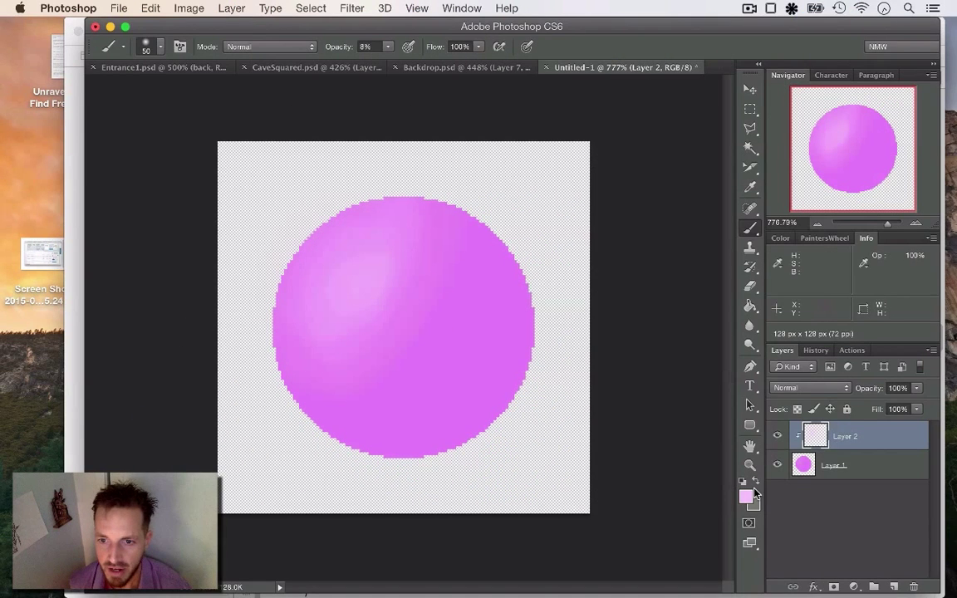
Step: Set the foreground colour to a darker purple, #7a4282, for shading the sphere
key(i)
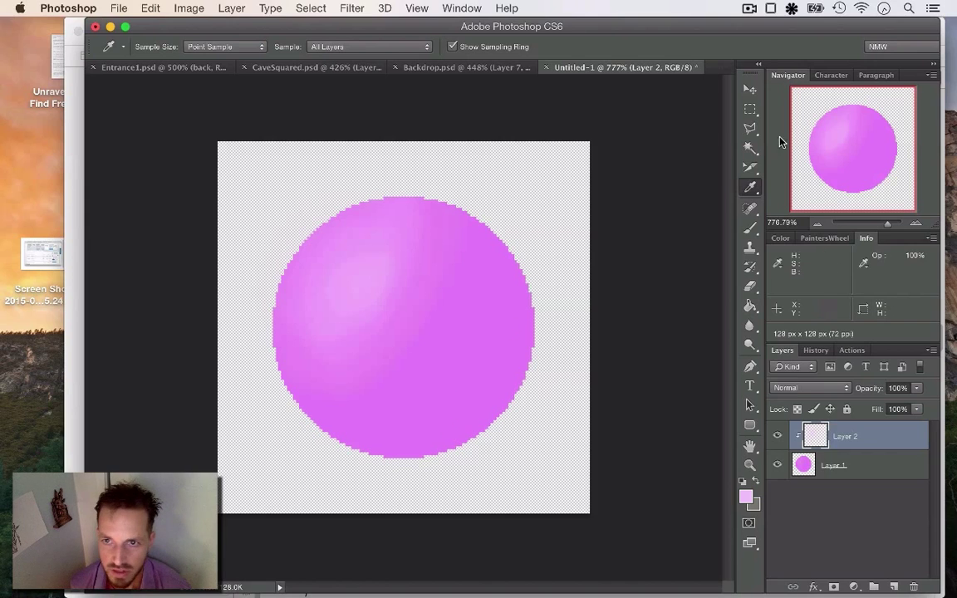
click(746, 496)
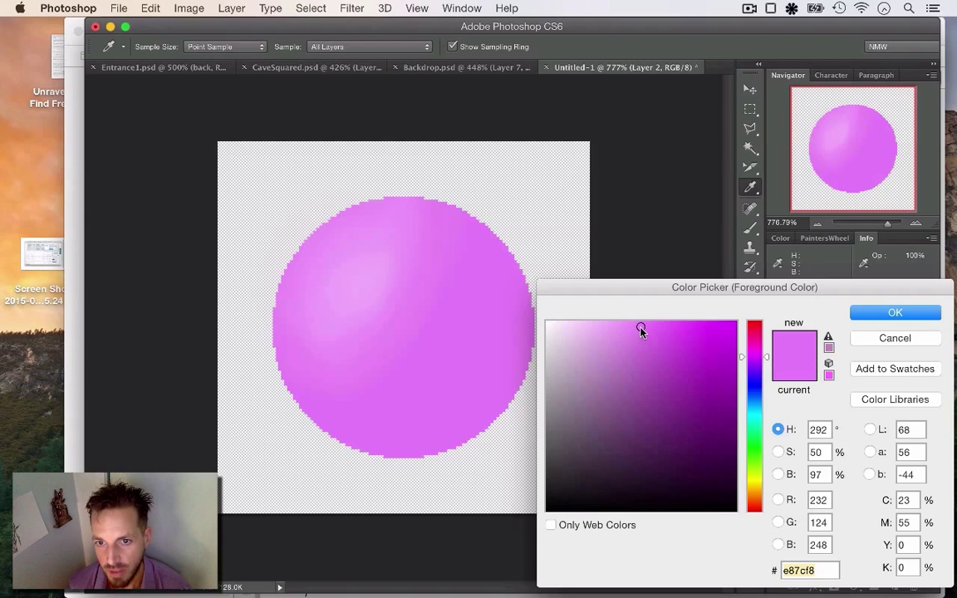
click(643, 417)
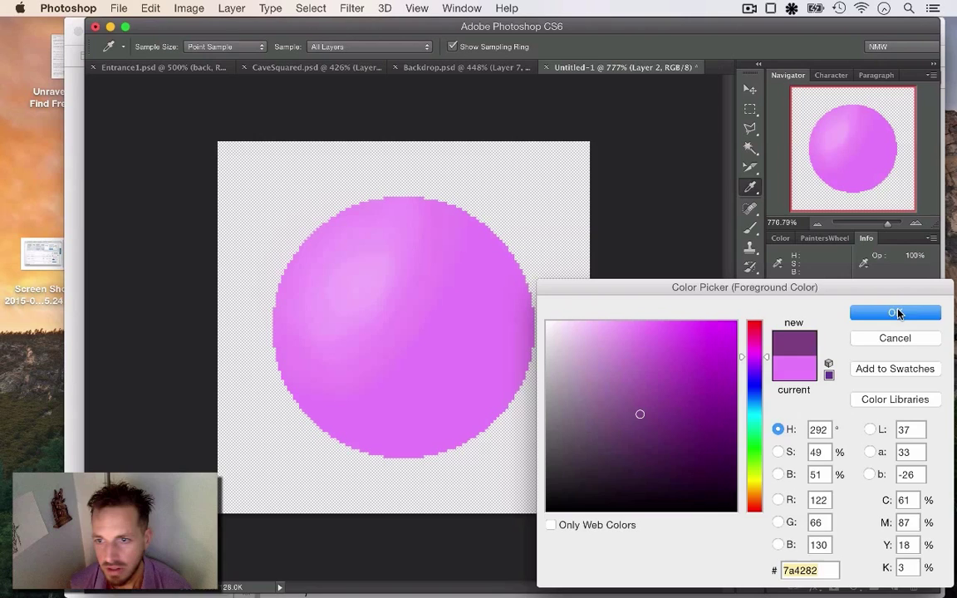
click(879, 316)
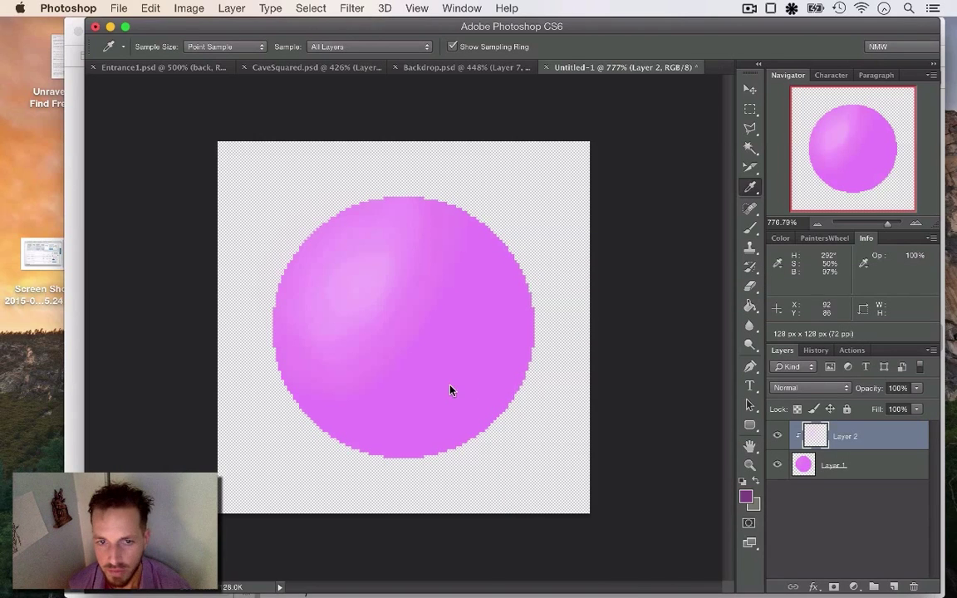
Step: Switch from the Pencil to the soft Brush Tool
key(b)
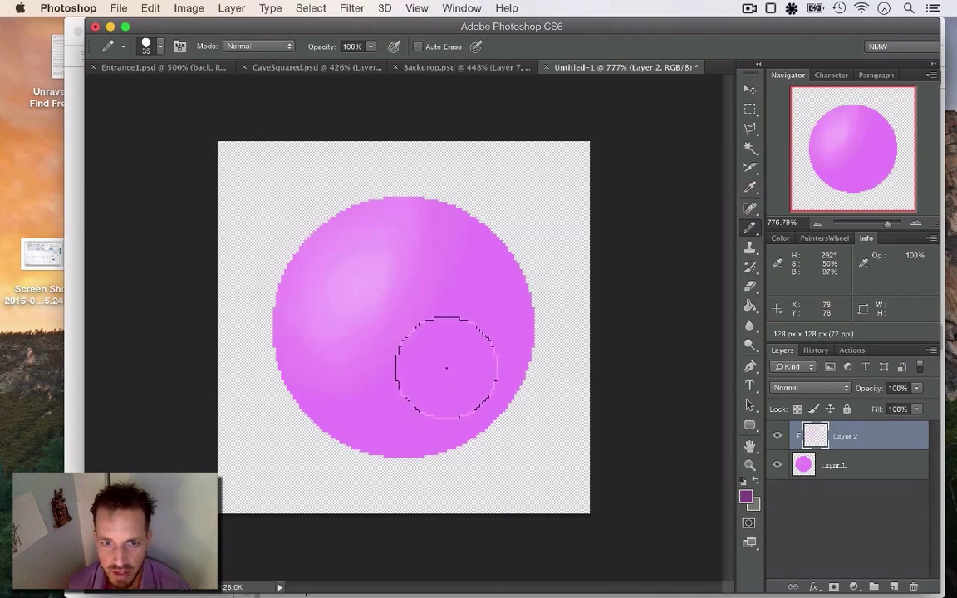
click(162, 49)
click(161, 48)
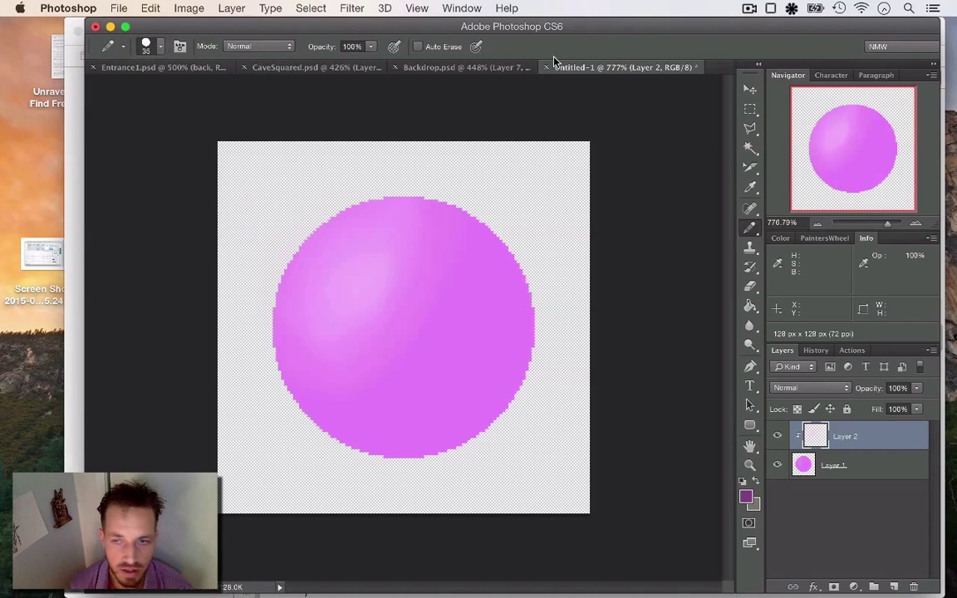
click(750, 228)
click(777, 223)
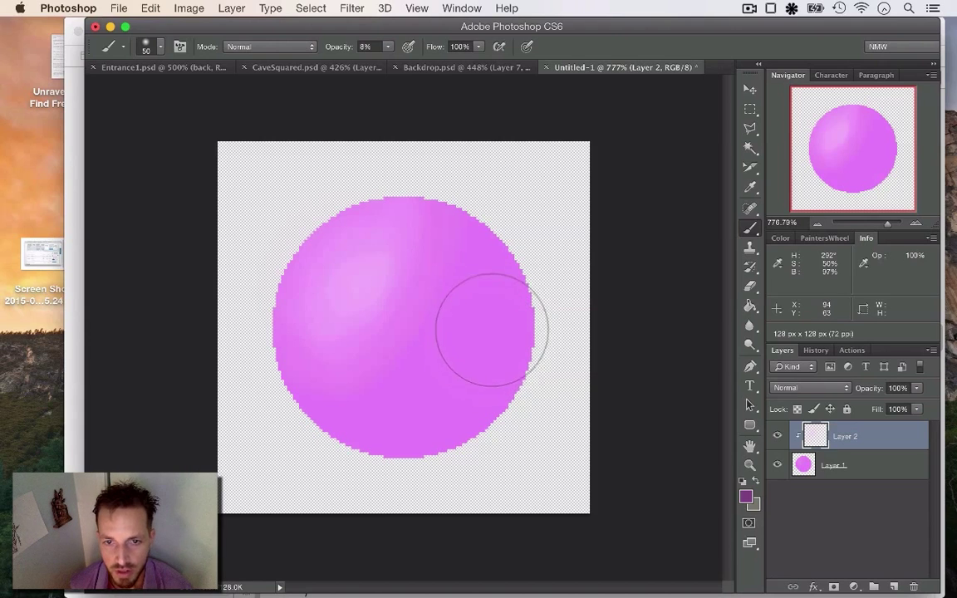
Step: Paint faint dark purple diagonal strokes over the sphere's lower right, with brush opacity at 6%
mouse_move(490, 334)
mouse_down()
mouse_move(432, 402)
mouse_move(501, 305)
mouse_move(390, 429)
mouse_move(482, 318)
mouse_move(408, 415)
mouse_move(470, 351)
mouse_move(416, 425)
mouse_move(466, 373)
mouse_move(394, 435)
mouse_move(510, 290)
mouse_move(425, 412)
mouse_move(496, 320)
mouse_move(402, 429)
mouse_move(501, 286)
mouse_move(488, 328)
mouse_move(422, 399)
mouse_up()
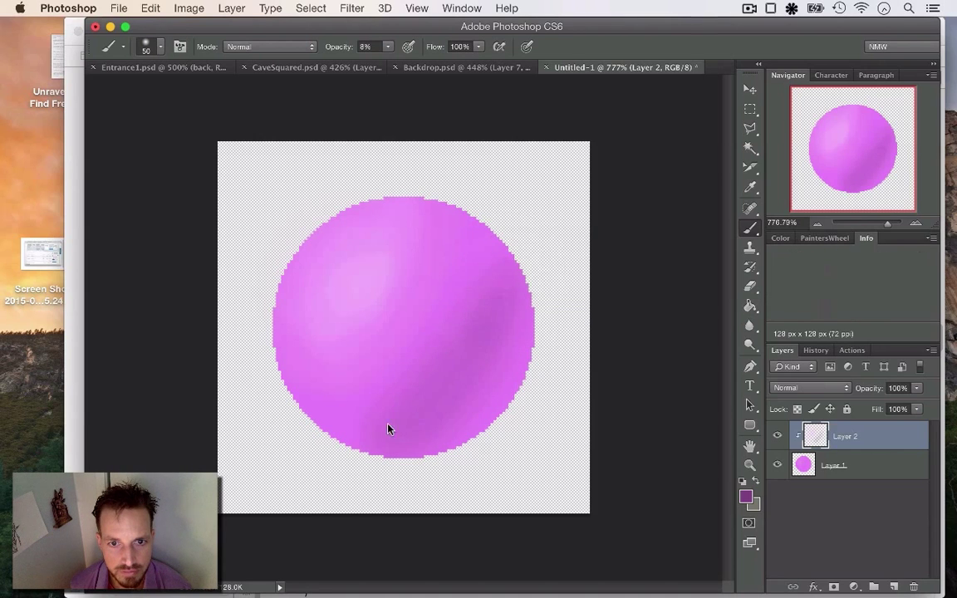
mouse_move(389, 430)
mouse_down()
mouse_move(487, 267)
mouse_move(462, 355)
mouse_up()
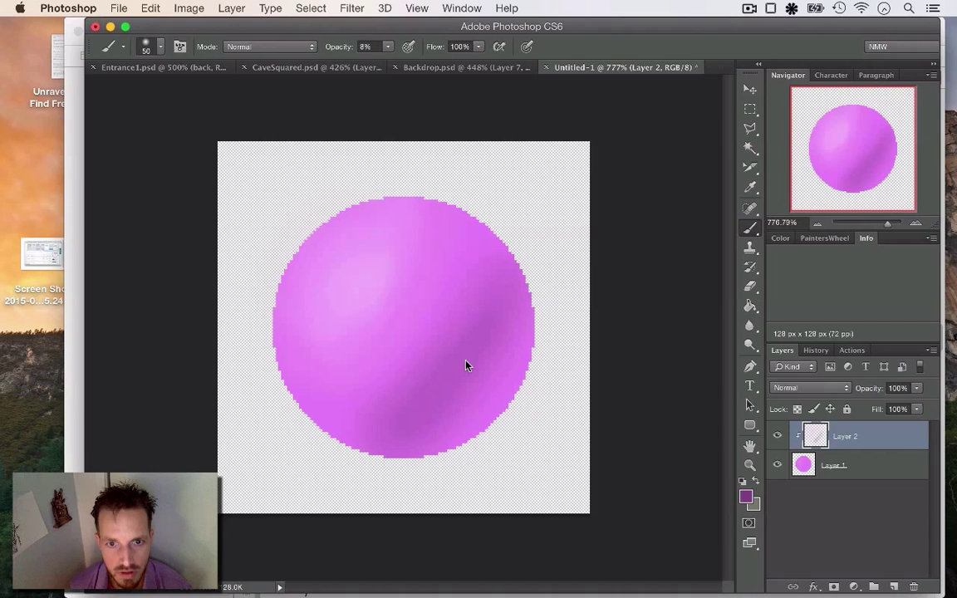
click(388, 47)
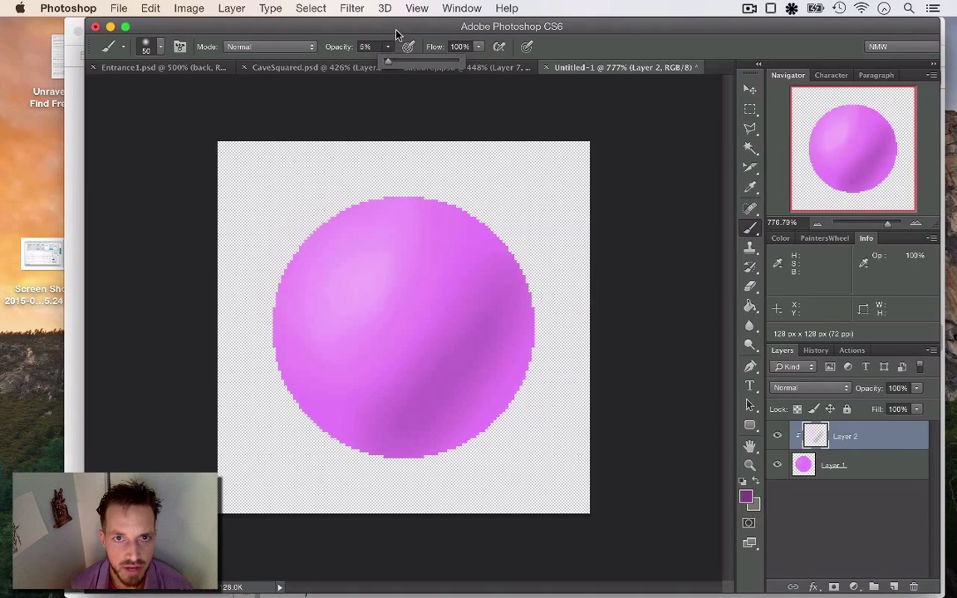
mouse_move(498, 282)
mouse_down()
mouse_move(505, 370)
mouse_move(485, 323)
mouse_up()
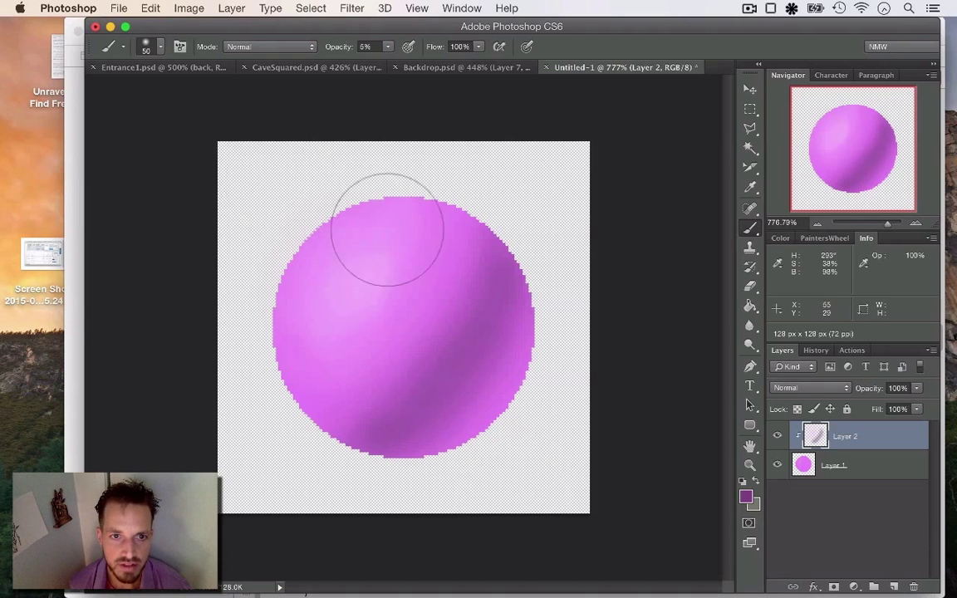
Step: Try an olive colour with a pencil test stroke on the sphere, then undo it
click(746, 496)
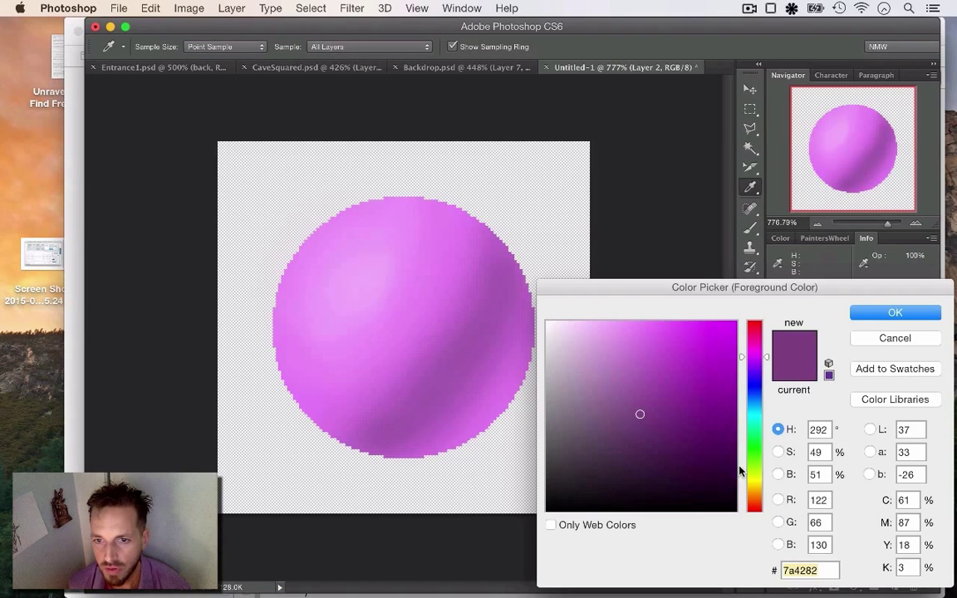
drag(758, 479, 758, 482)
key(Return)
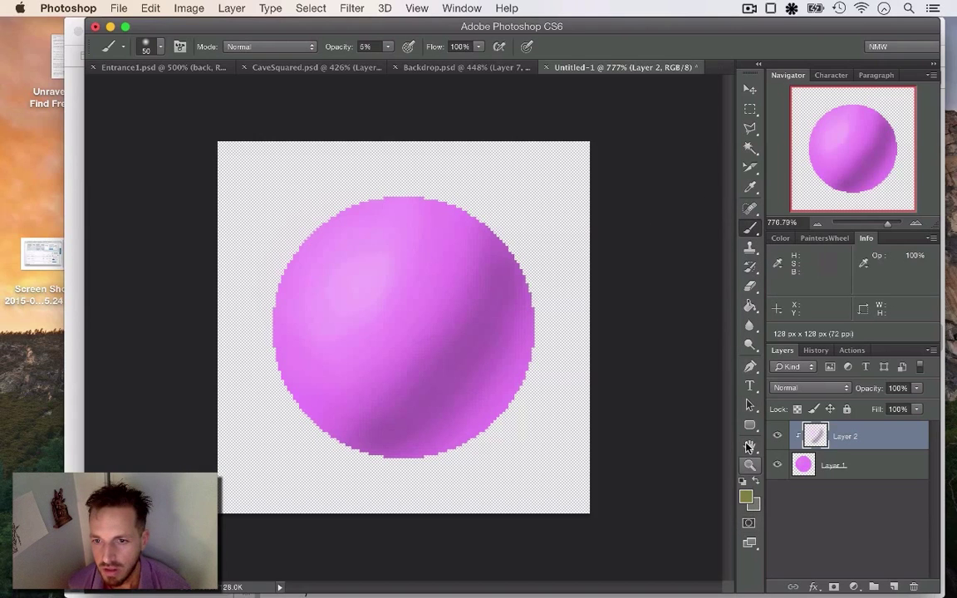
click(750, 426)
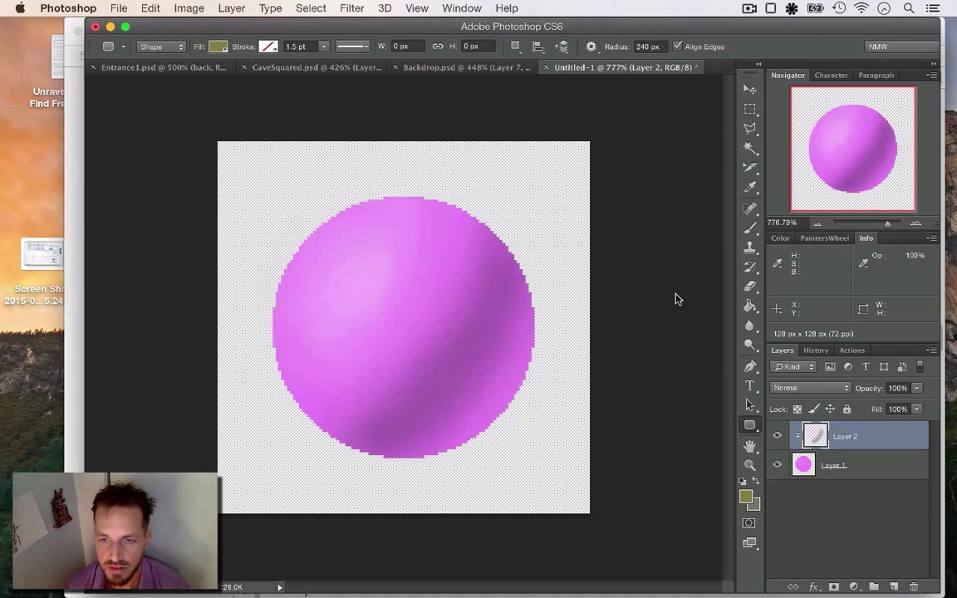
key(b)
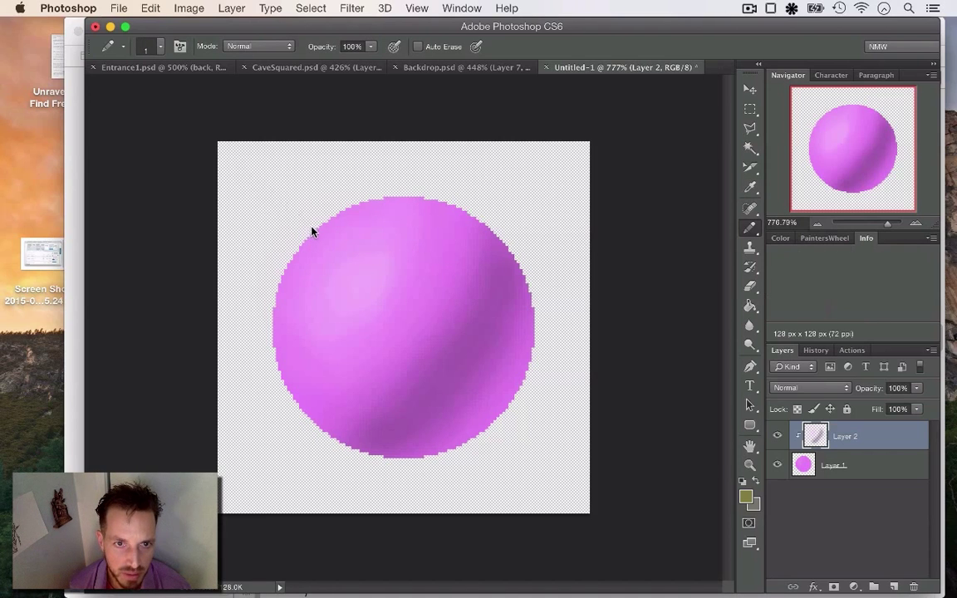
drag(314, 231, 328, 241)
key(super+z)
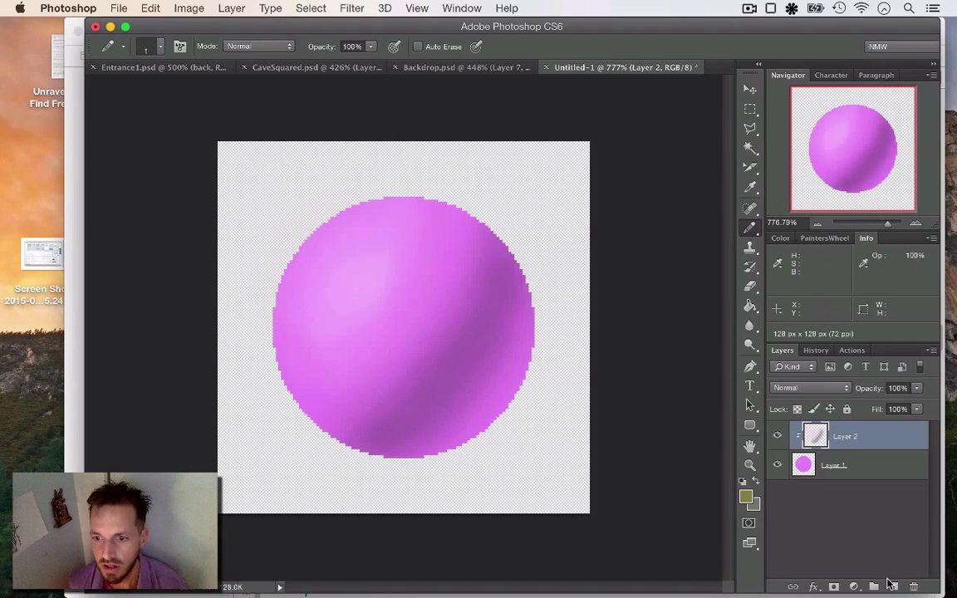
Step: Add a new empty Layer 3 and set the foreground to bright yellow
click(893, 584)
click(746, 497)
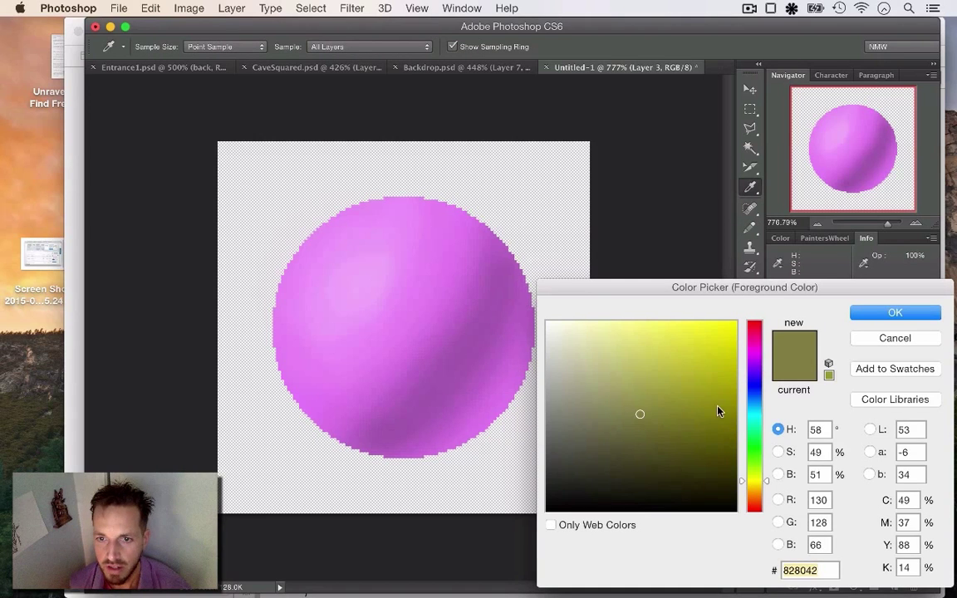
click(649, 327)
drag(650, 326, 650, 320)
click(868, 315)
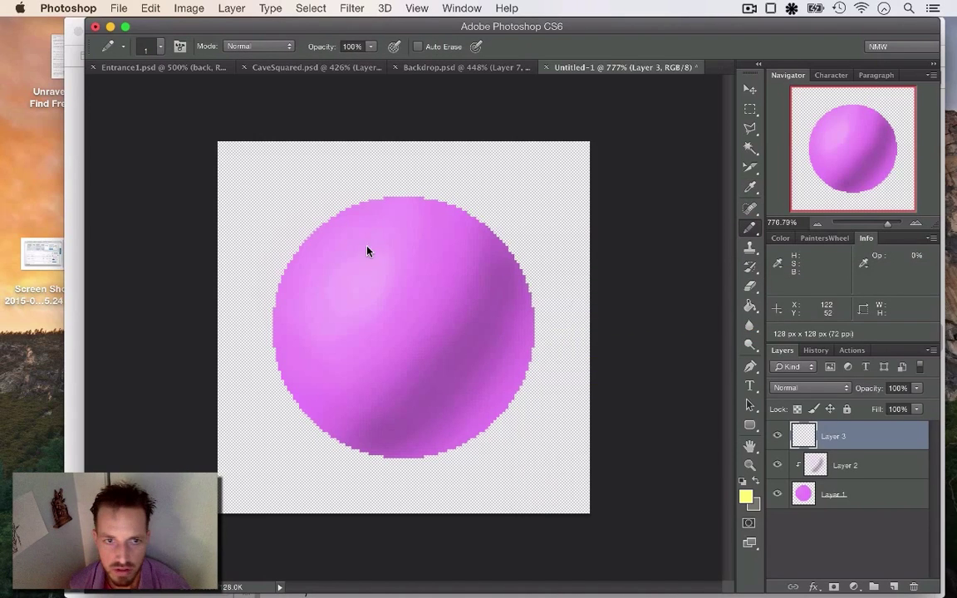
Step: Draw several thin yellow pencil lines sweeping across the sphere's upper-left
drag(239, 175, 338, 244)
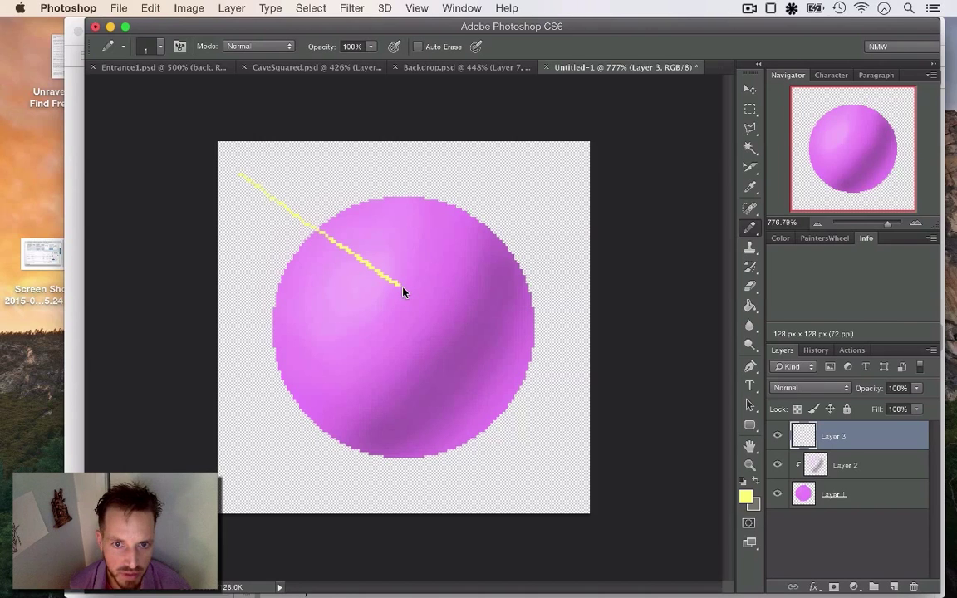
drag(287, 171, 416, 250)
drag(232, 218, 334, 288)
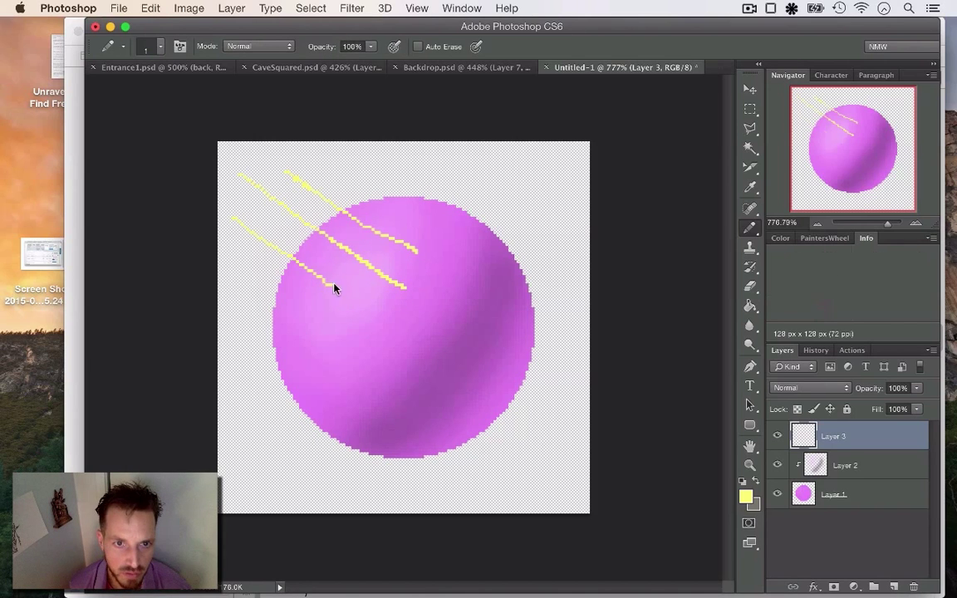
drag(248, 193, 361, 284)
drag(235, 221, 349, 304)
drag(239, 246, 330, 317)
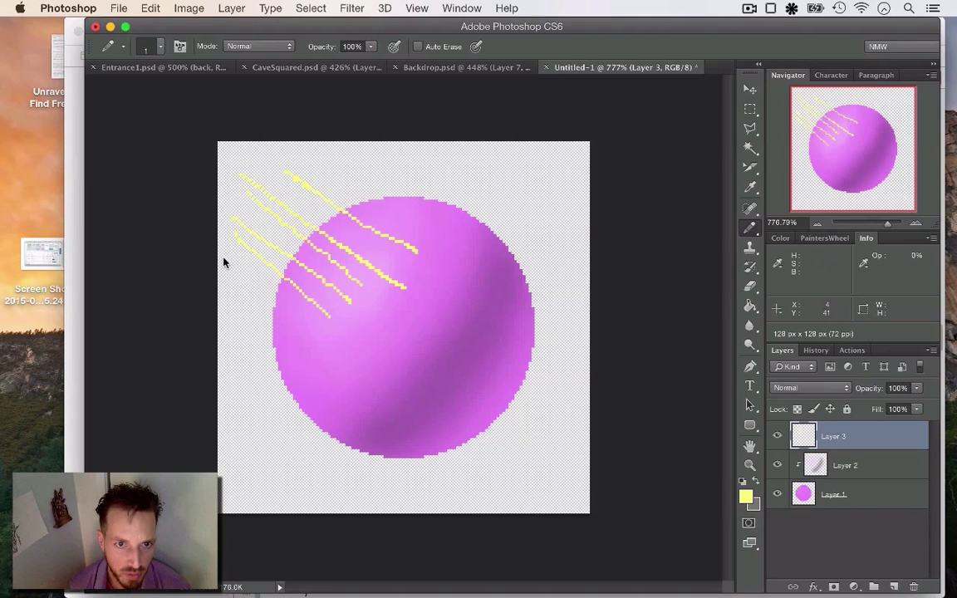
drag(223, 260, 303, 320)
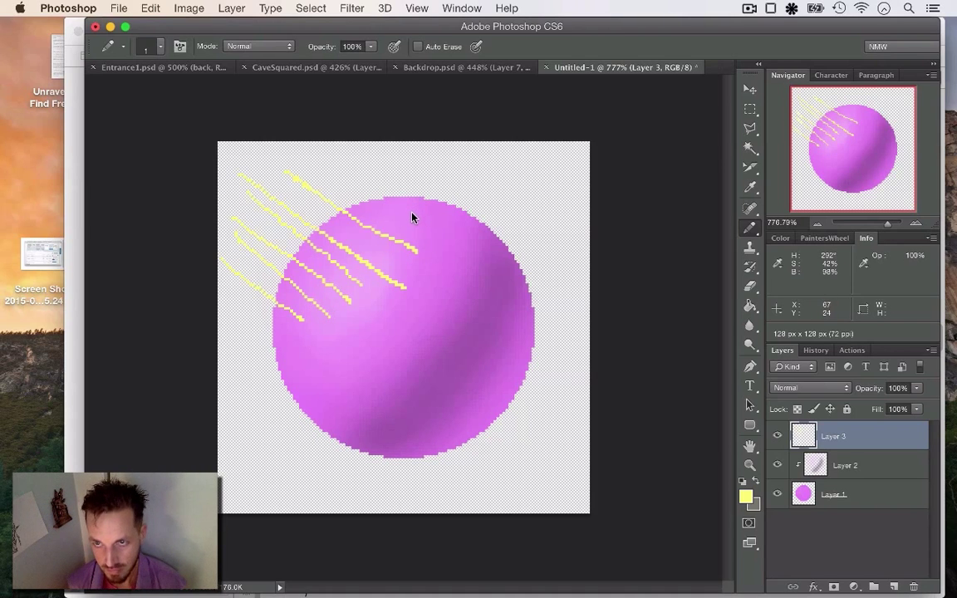
Step: Add yellow lines, two dabs and a V shape along the sphere's top
drag(328, 162, 455, 232)
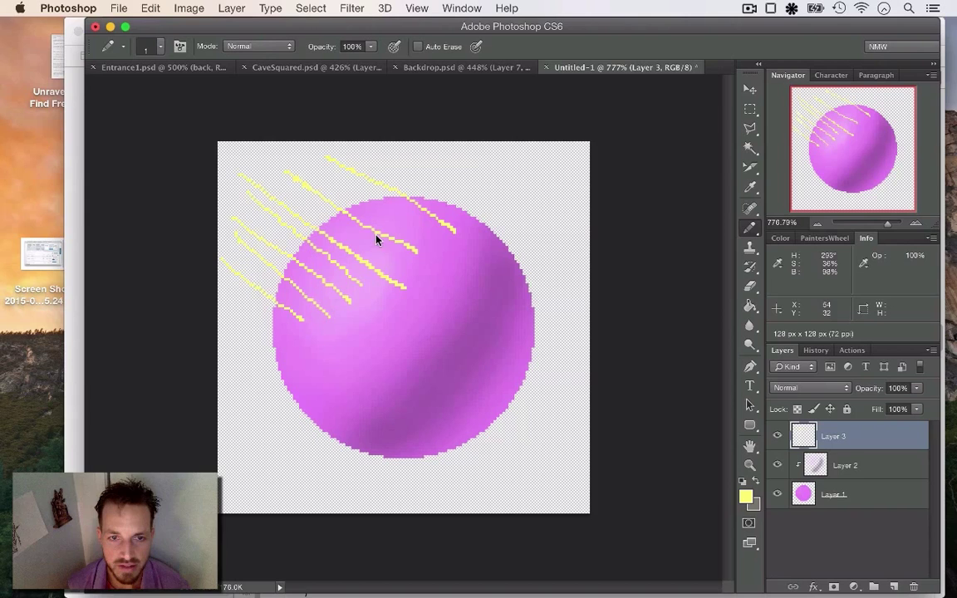
click(297, 177)
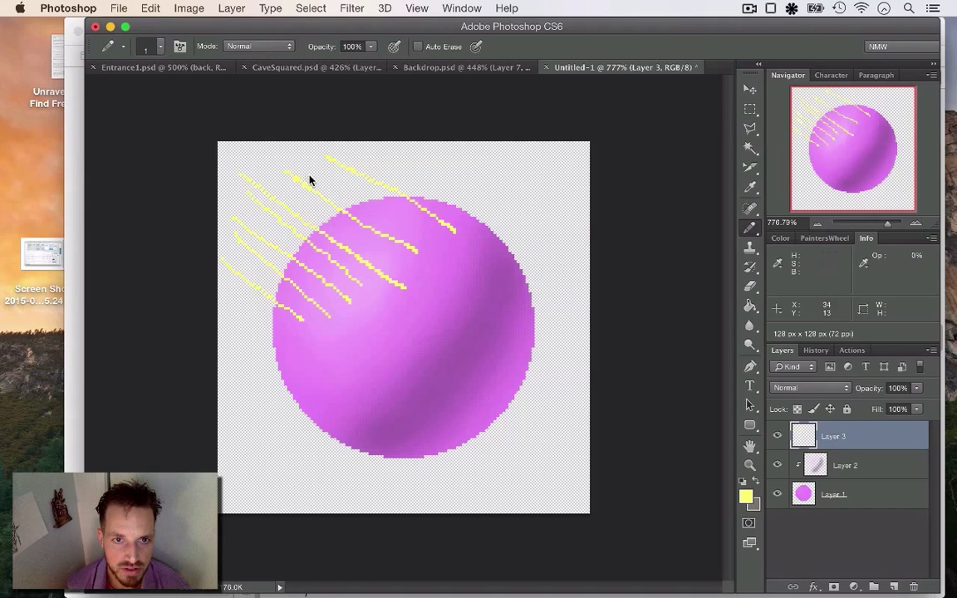
click(297, 157)
drag(371, 201, 385, 159)
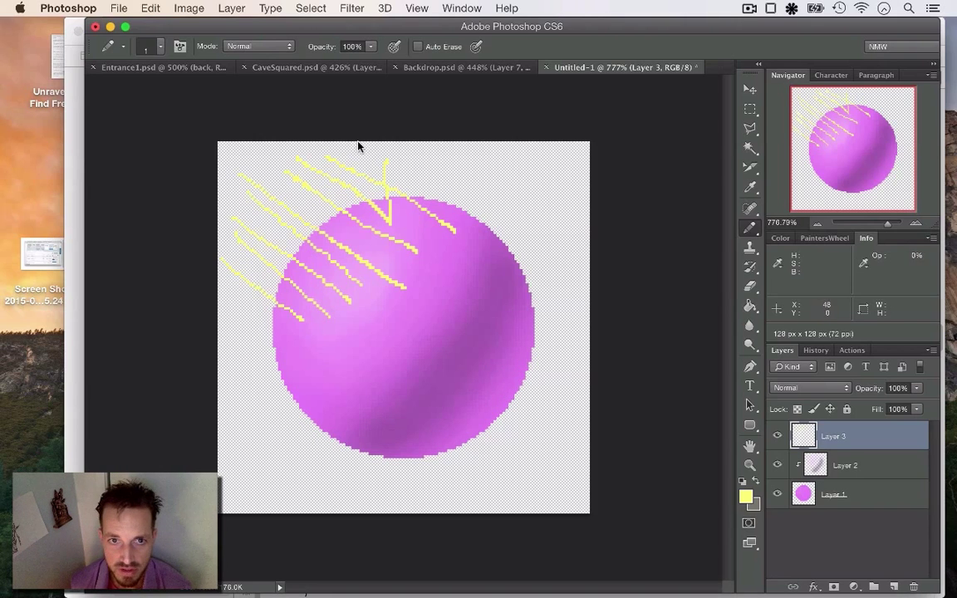
drag(351, 144, 371, 159)
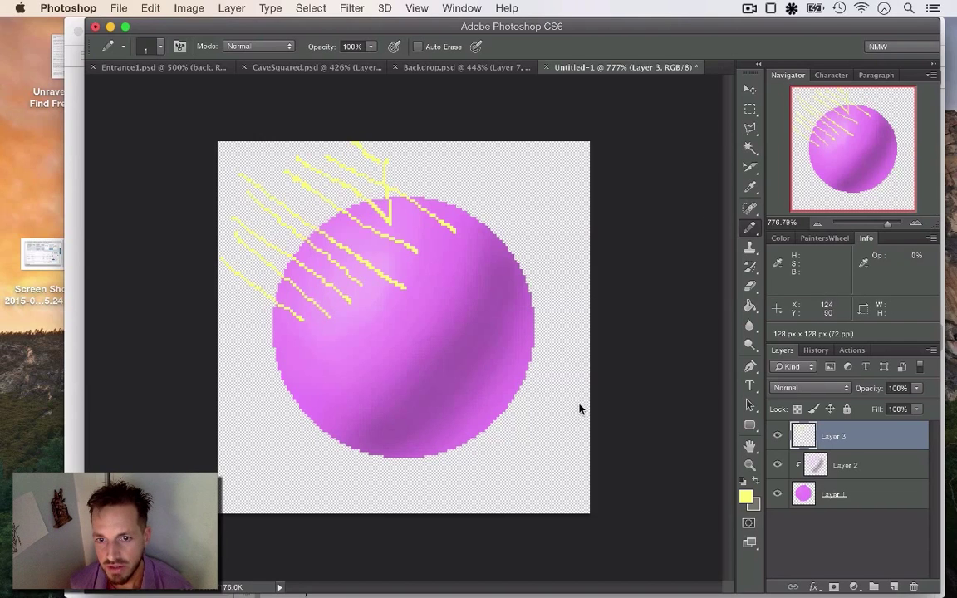
Step: On Layer 1, sample the sphere's pink and fill the lower-right corner using a 26 px pencil
key(i)
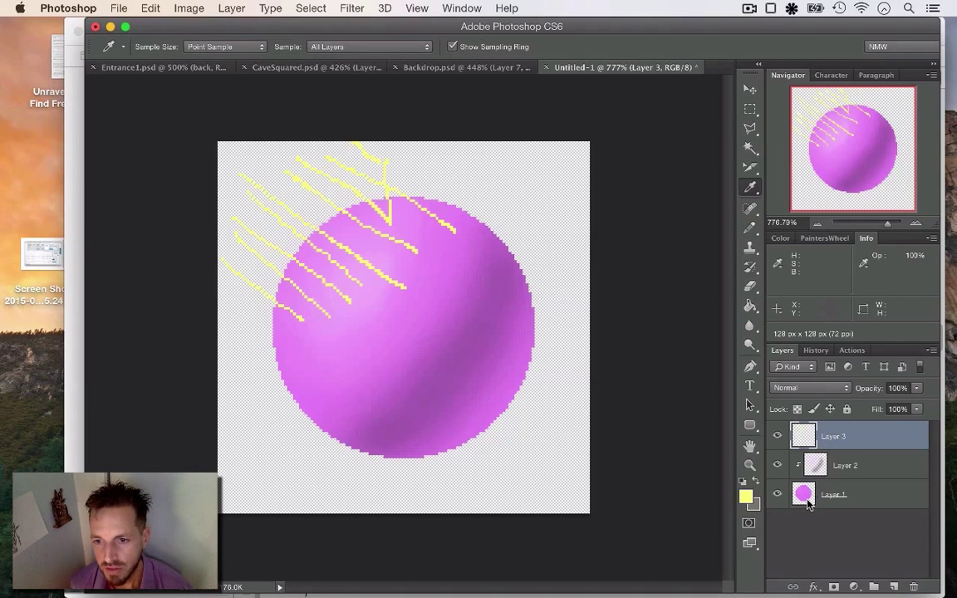
click(806, 497)
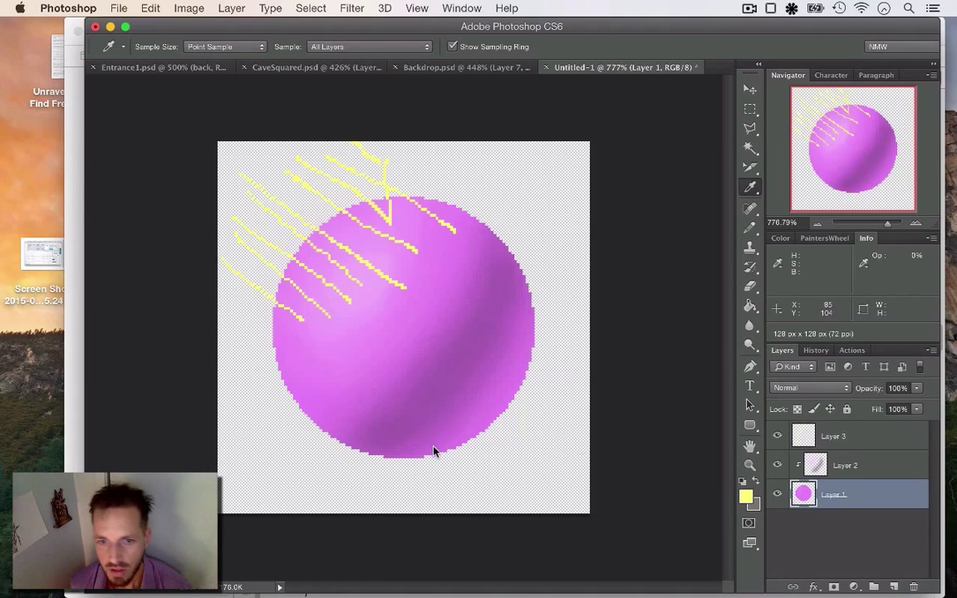
click(497, 348)
key(b)
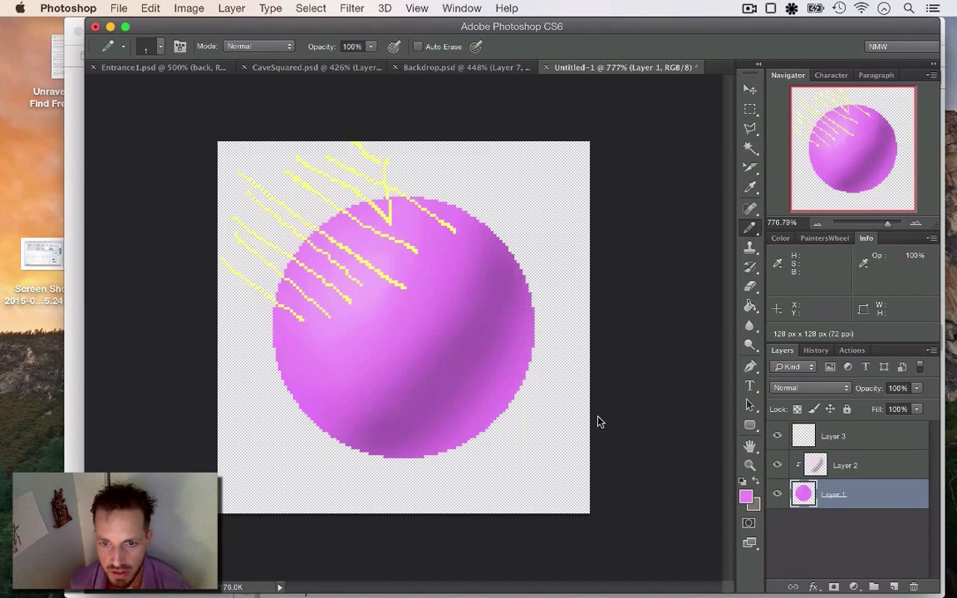
mouse_move(598, 422)
mouse_down()
mouse_move(517, 538)
mouse_move(587, 428)
mouse_move(548, 483)
mouse_move(590, 435)
mouse_move(559, 500)
mouse_move(589, 464)
mouse_move(591, 513)
mouse_move(569, 484)
mouse_move(600, 446)
mouse_move(549, 528)
mouse_move(579, 541)
mouse_move(588, 441)
mouse_move(611, 415)
mouse_move(560, 512)
mouse_up()
key(bracketright)
key(bracketright)
key(bracketright)
key(bracketright)
key(bracketright)
key(bracketright)
key(bracketright)
key(bracketright)
key(bracketright)
key(bracketright)
key(bracketright)
key(bracketright)
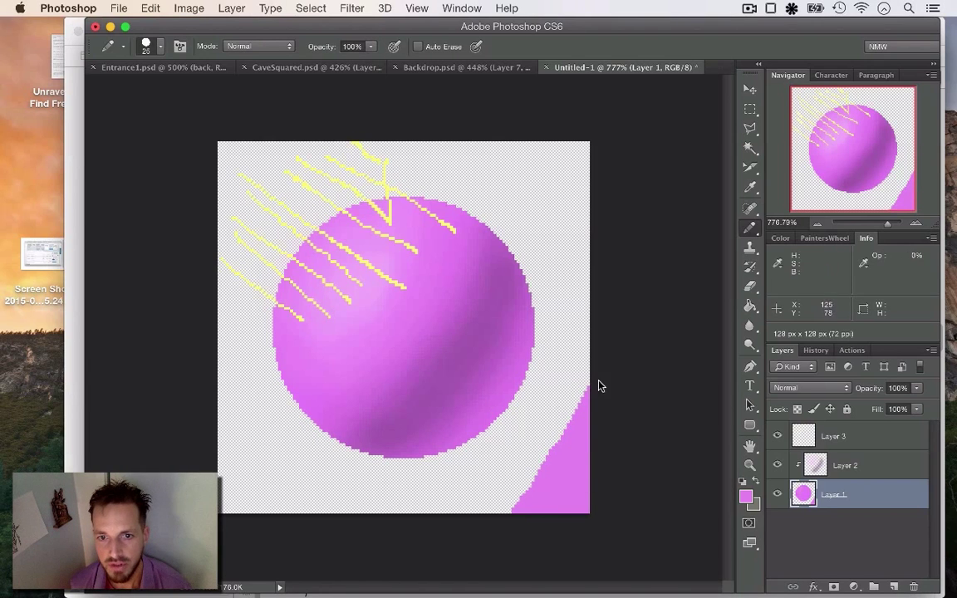
mouse_move(617, 407)
mouse_down()
mouse_move(534, 541)
mouse_move(557, 497)
mouse_move(536, 534)
mouse_up()
Step: Sample the stroke yellow and draw lines at the canvas top, right edge and sphere's bottom
key(i)
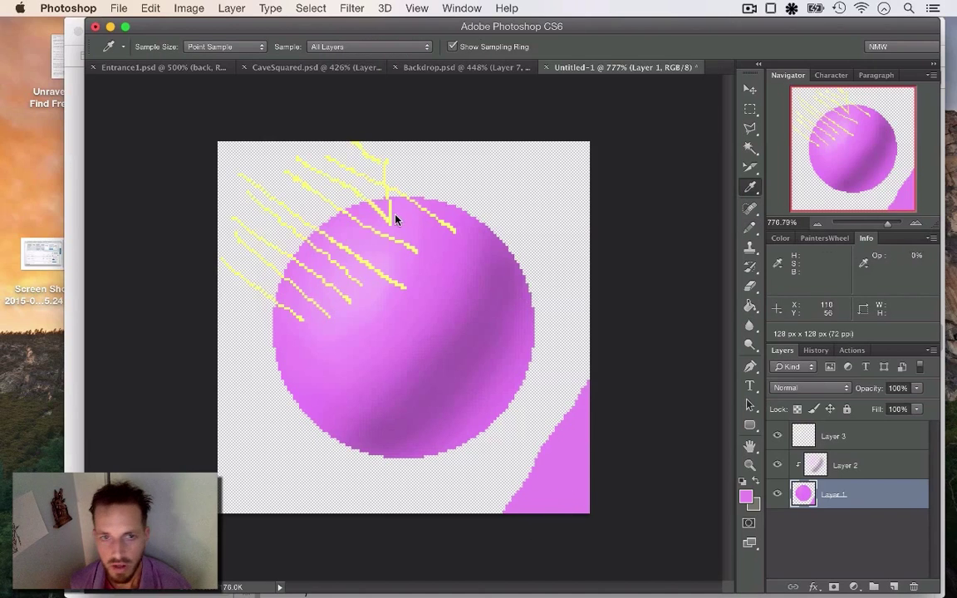
click(388, 178)
key(b)
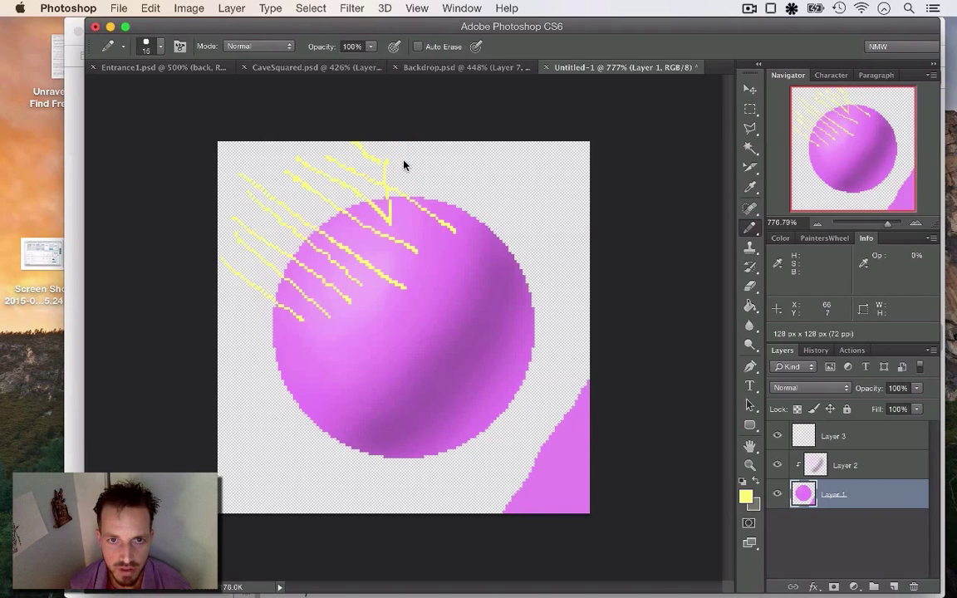
drag(363, 149, 429, 181)
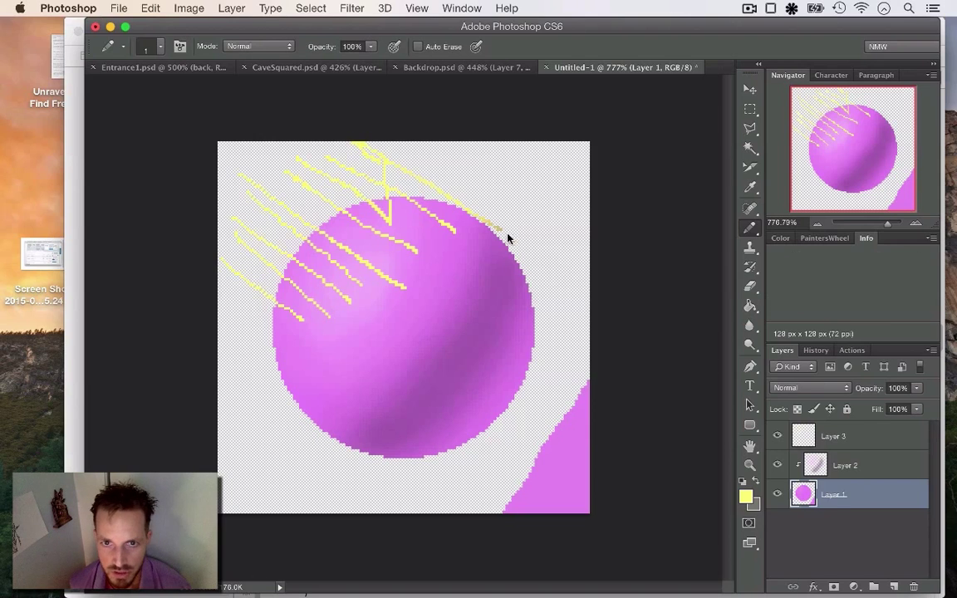
drag(578, 289, 624, 332)
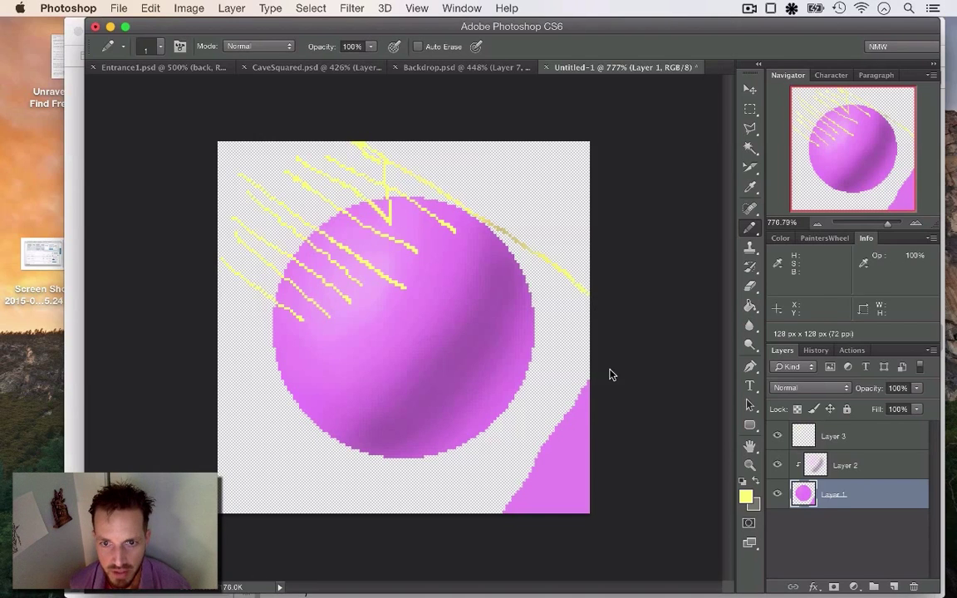
drag(590, 379, 532, 369)
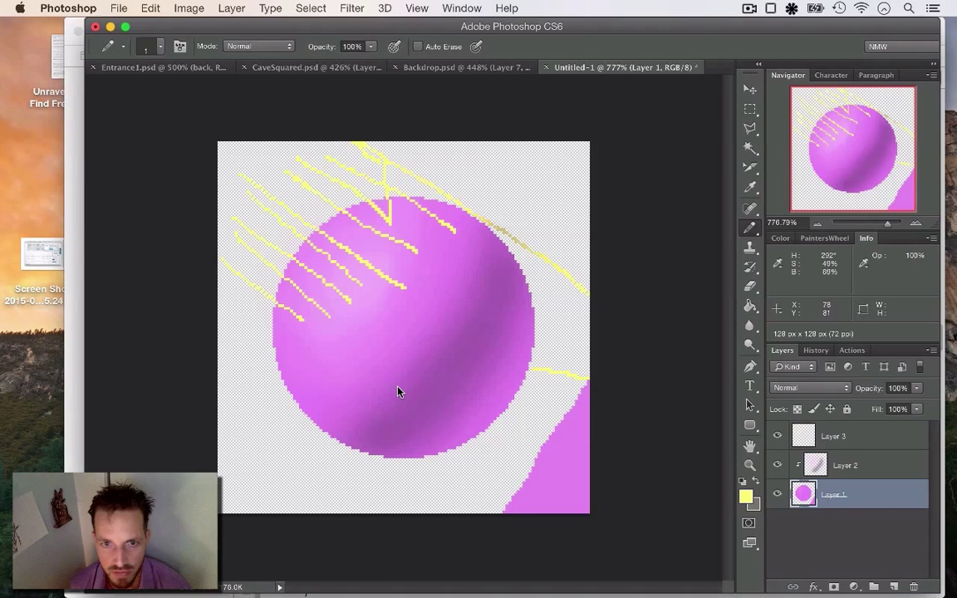
mouse_move(204, 370)
mouse_down()
mouse_move(478, 499)
mouse_move(510, 494)
mouse_up()
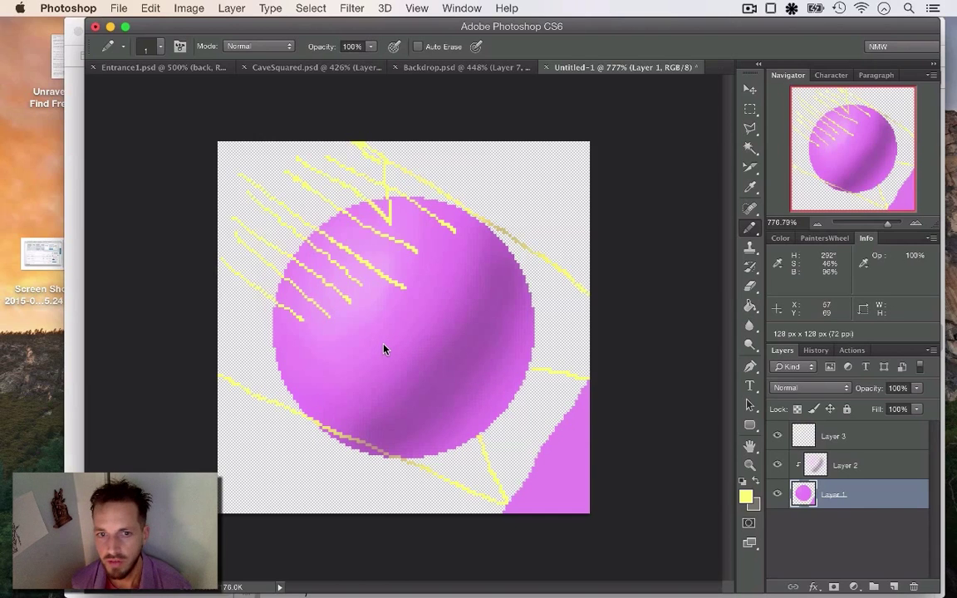
Step: Step backward four times to erase the yellow streaks and pink corner shape
key(super+alt+z)
key(super+alt+z)
key(super+alt+z)
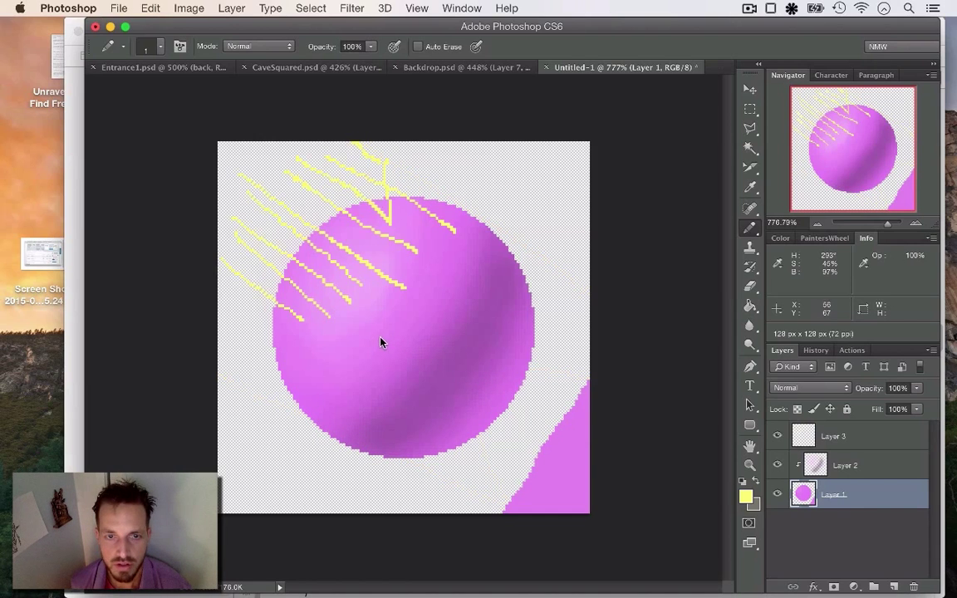
key(super+alt+z)
key(super+alt+z)
key(super+alt+z)
key(super+alt+z)
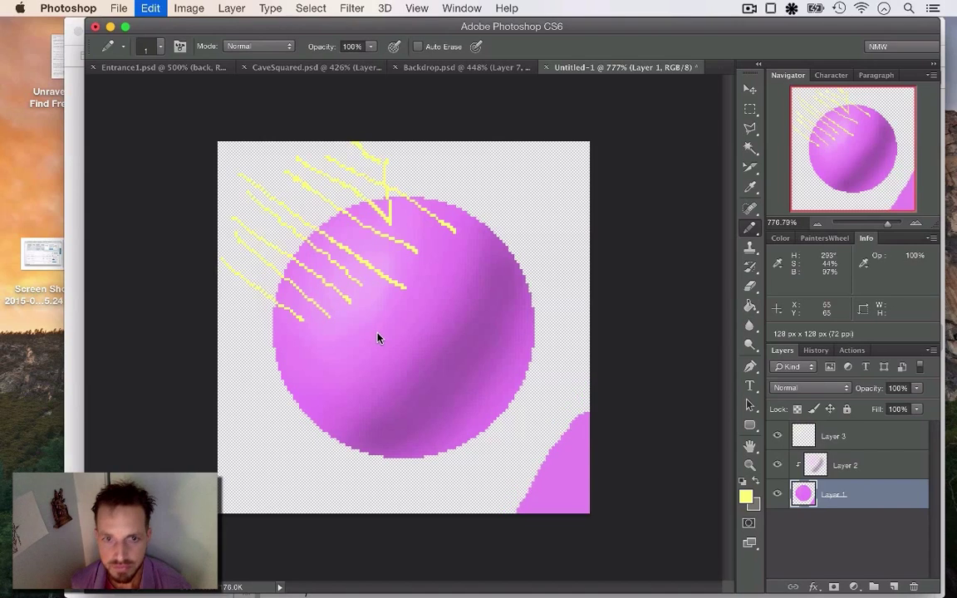
key(super+alt+z)
key(super+alt+z)
key(super+alt+z)
key(super+alt+z)
key(super+alt+z)
key(super+alt+z)
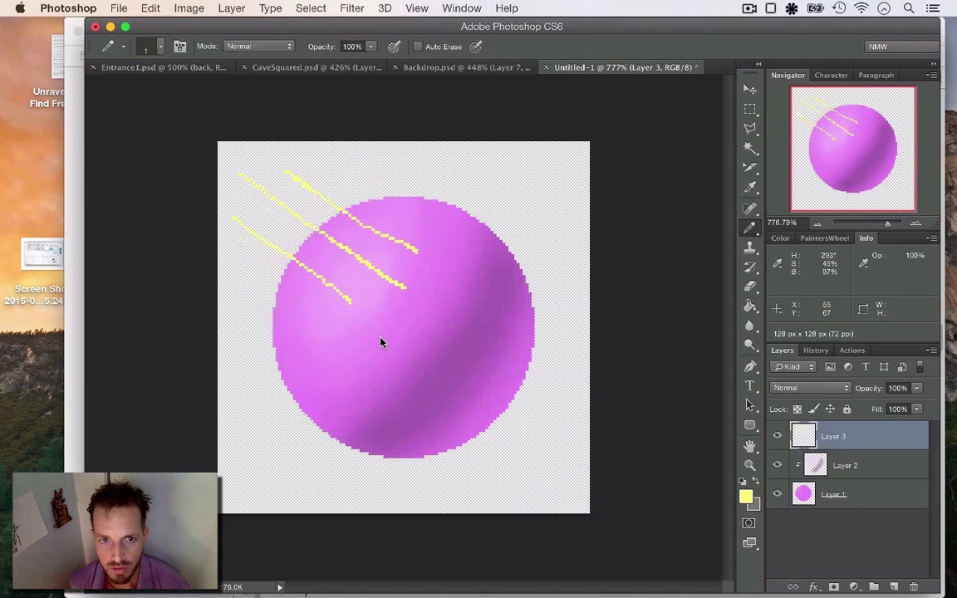
key(super+alt+z)
key(super+alt+z)
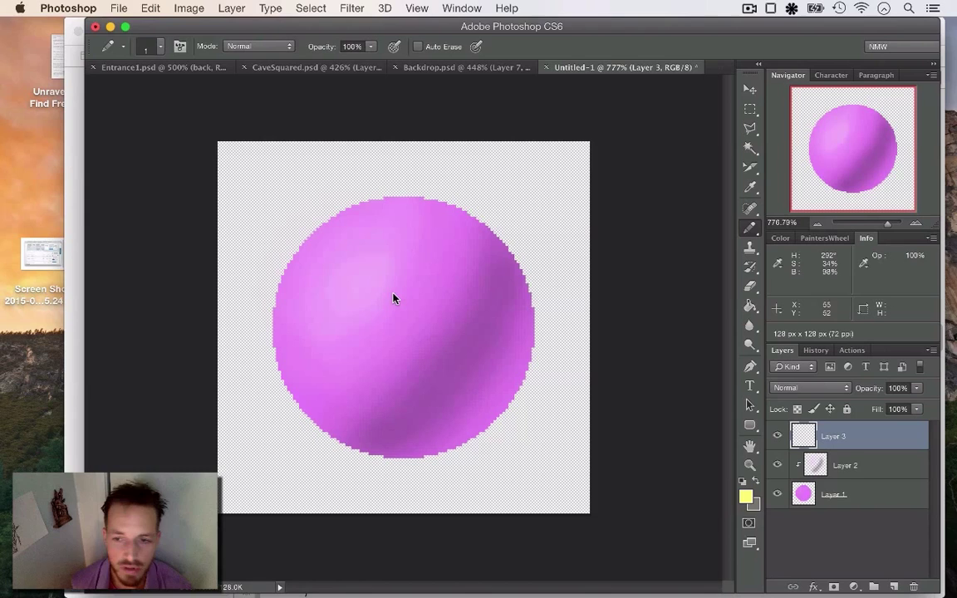
Step: On Layer 1, sample the sphere's pink and switch to a 10 px soft brush
click(799, 494)
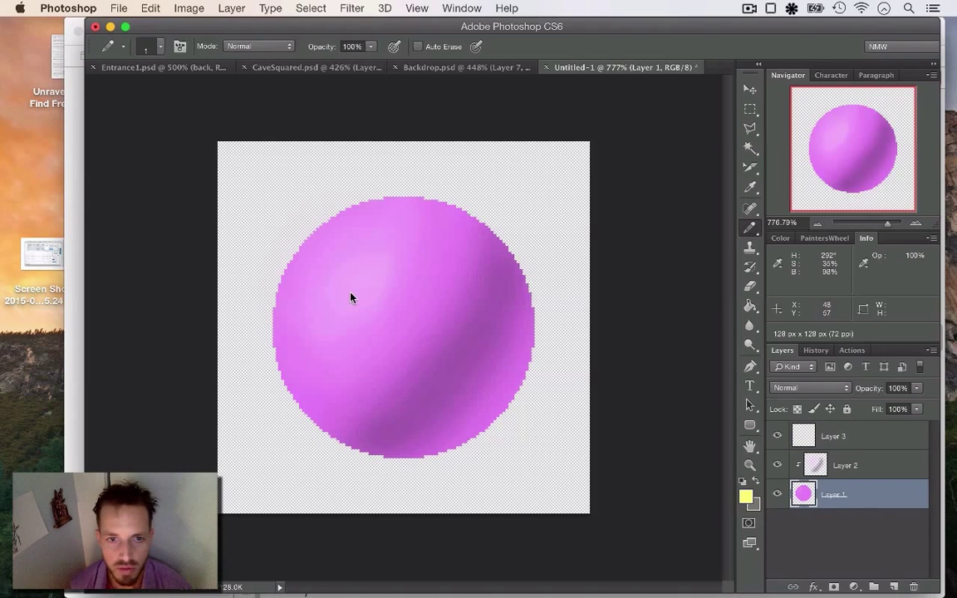
alt+click(388, 322)
key(bracketright)
key(bracketright)
key(bracketright)
key(bracketright)
key(bracketright)
key(bracketright)
key(bracketright)
key(bracketright)
key(bracketright)
key(bracketright)
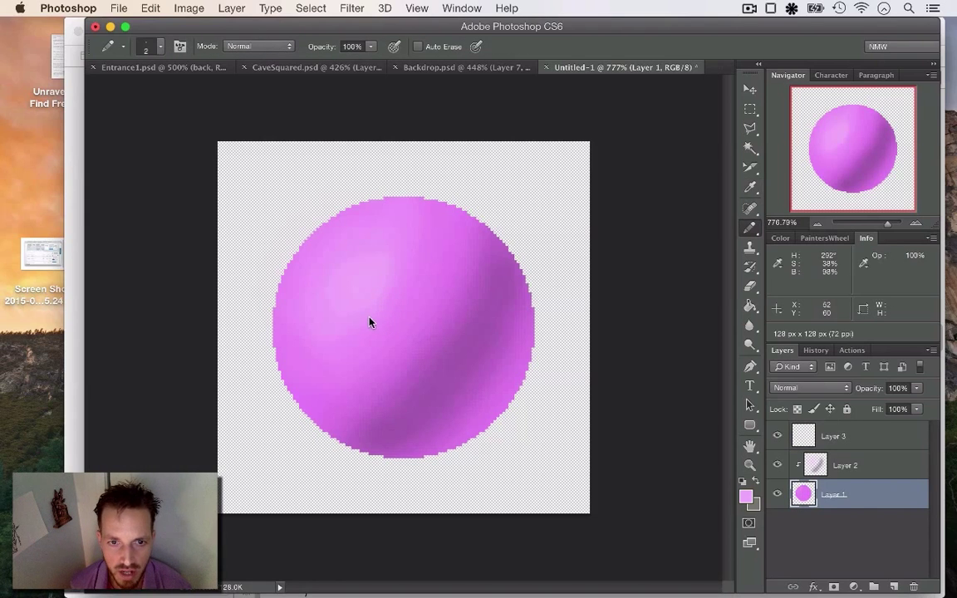
click(754, 226)
click(797, 222)
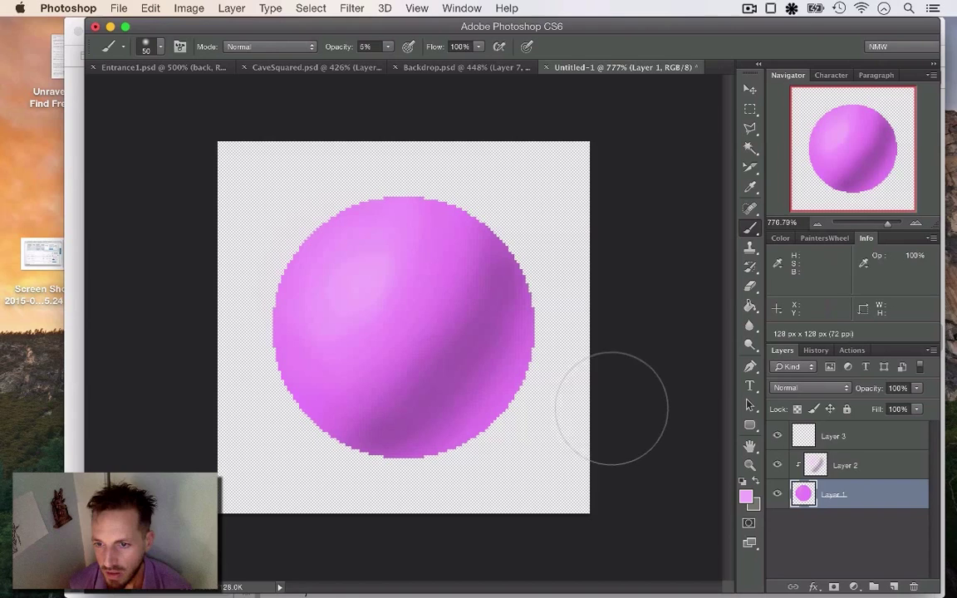
key(bracketleft)
key(bracketleft)
key(bracketleft)
key(bracketleft)
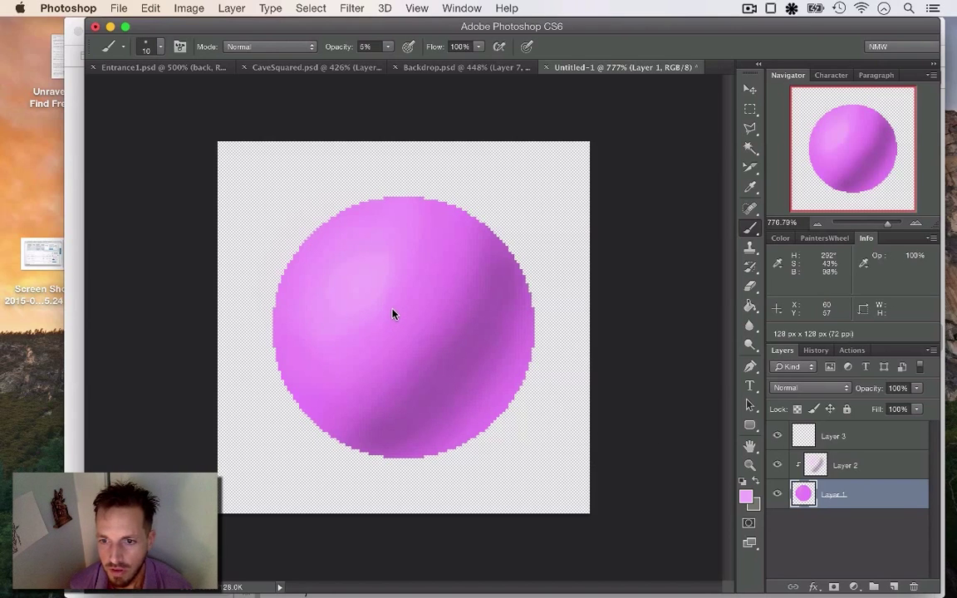
Step: Choose a lighter, less saturated pale pink, facbed, as the foreground colour
click(745, 495)
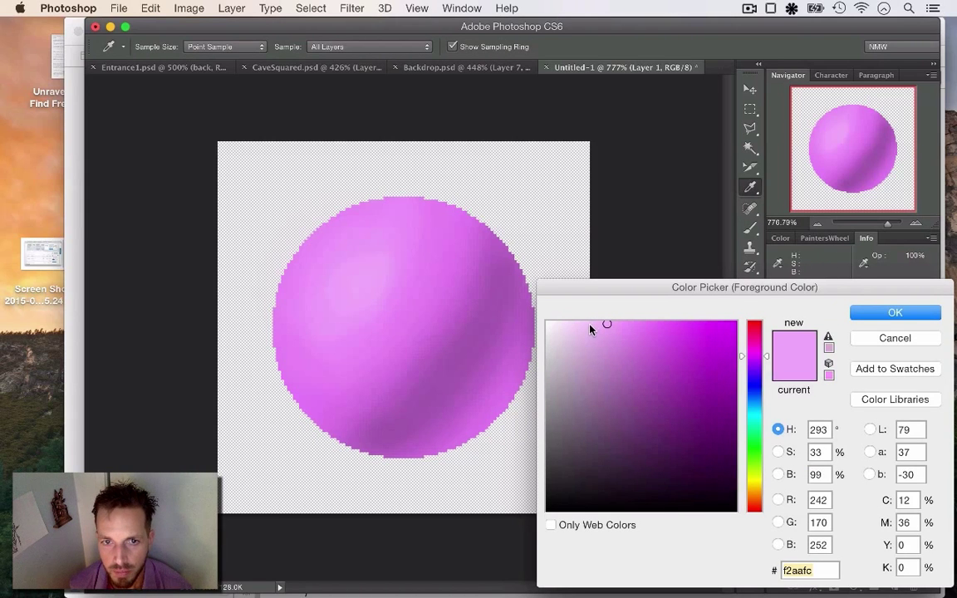
drag(590, 330, 582, 325)
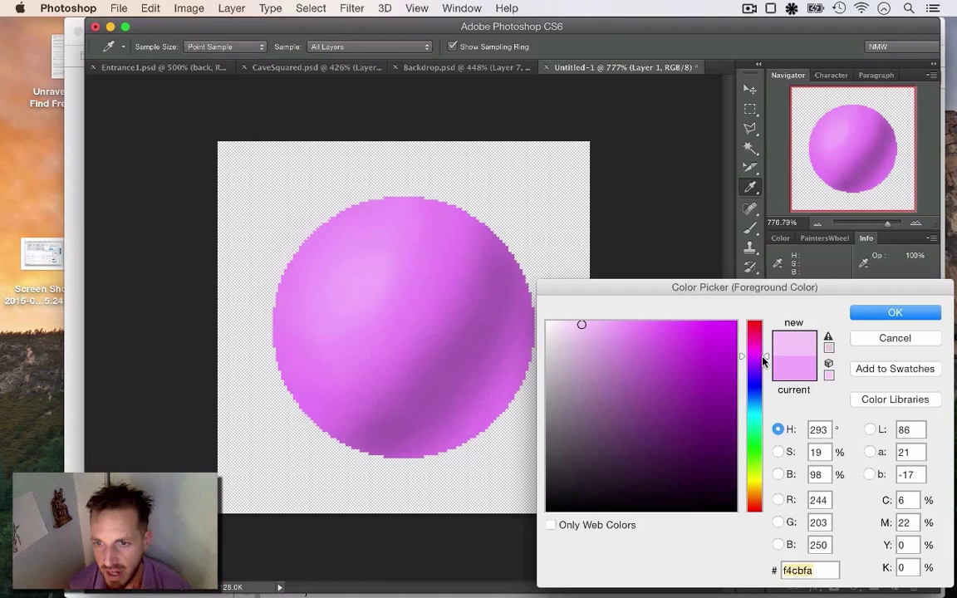
mouse_move(765, 360)
mouse_down()
mouse_move(765, 345)
mouse_move(767, 432)
mouse_move(762, 345)
mouse_up()
Step: Paint a soft pale pink glow on the sphere's upper-left with a 40 px brush
click(883, 316)
key(b)
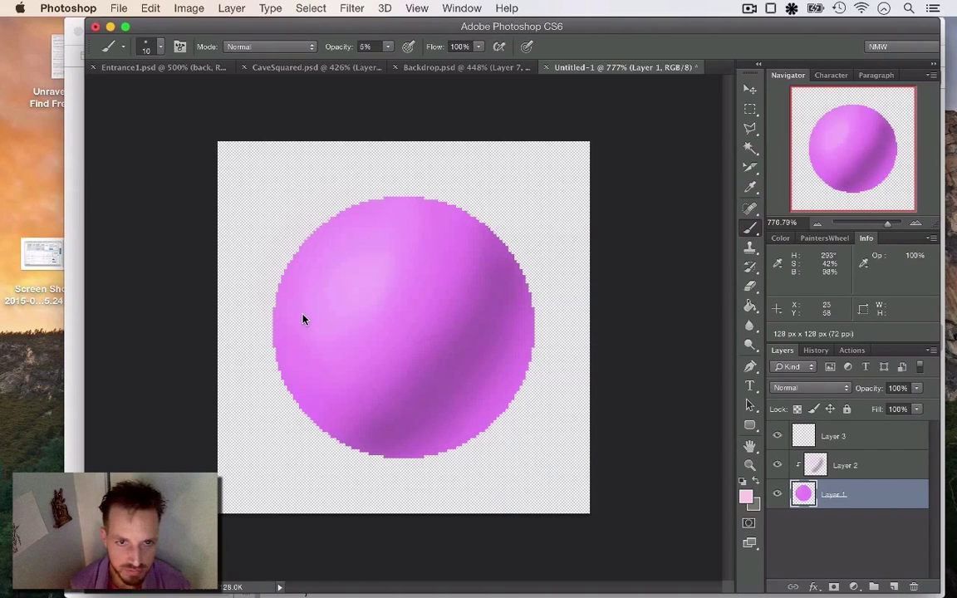
key(bracketright)
key(bracketright)
key(bracketright)
key(bracketright)
key(bracketright)
key(bracketright)
key(bracketright)
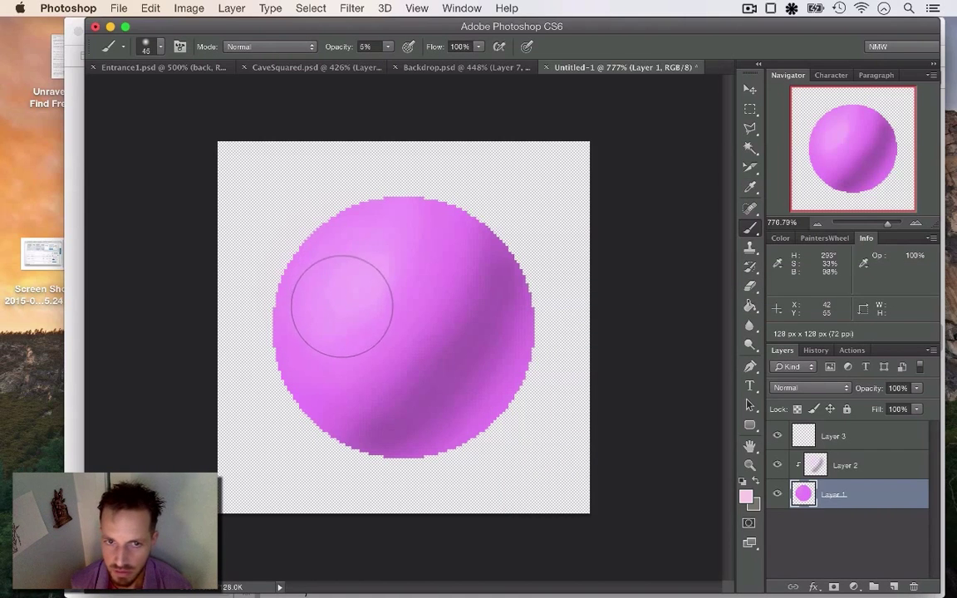
key(bracketleft)
drag(345, 293, 351, 291)
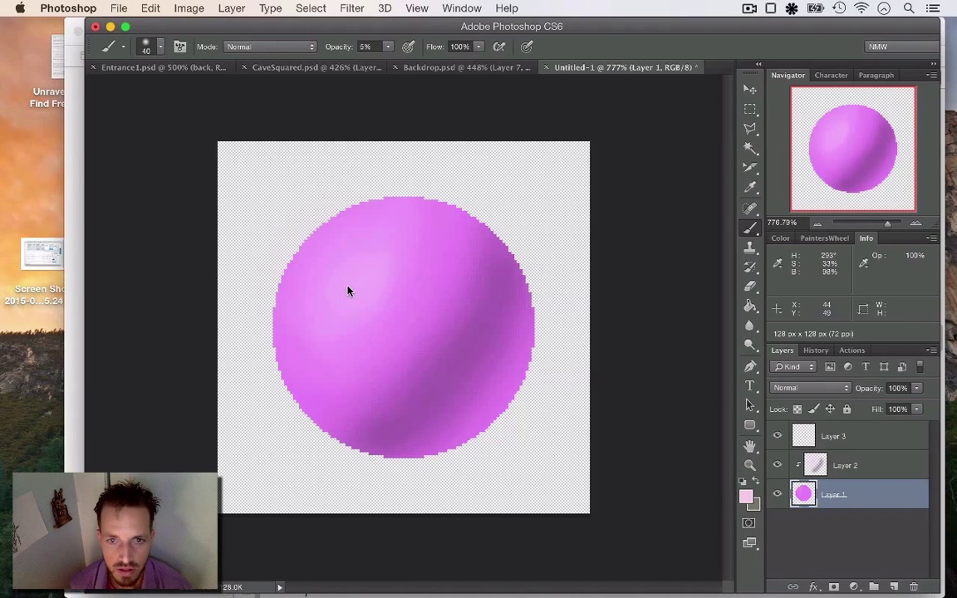
click(820, 468)
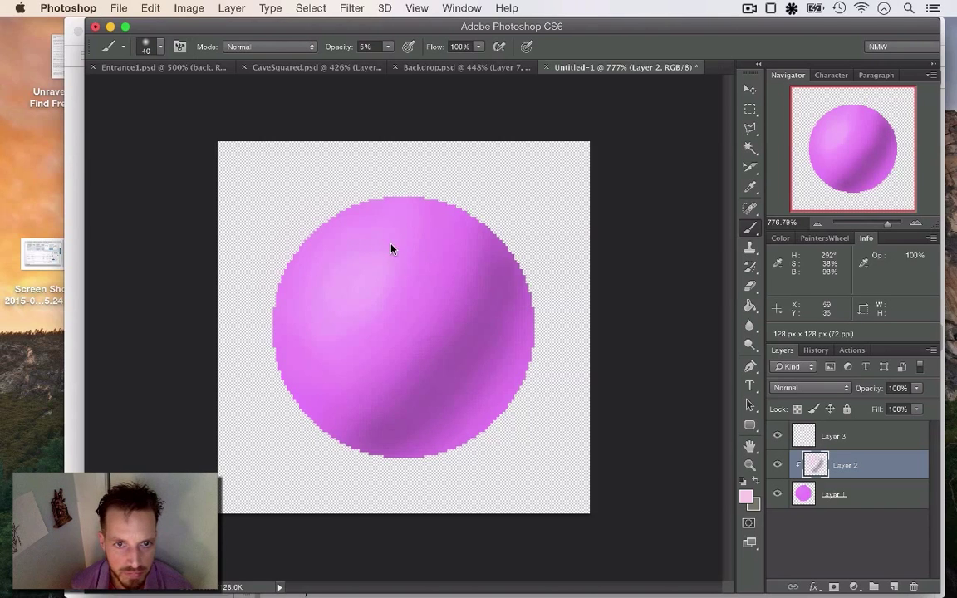
Step: Pick near-white pink faf3f8 and brush it over the sphere's upper-left highlight
click(746, 496)
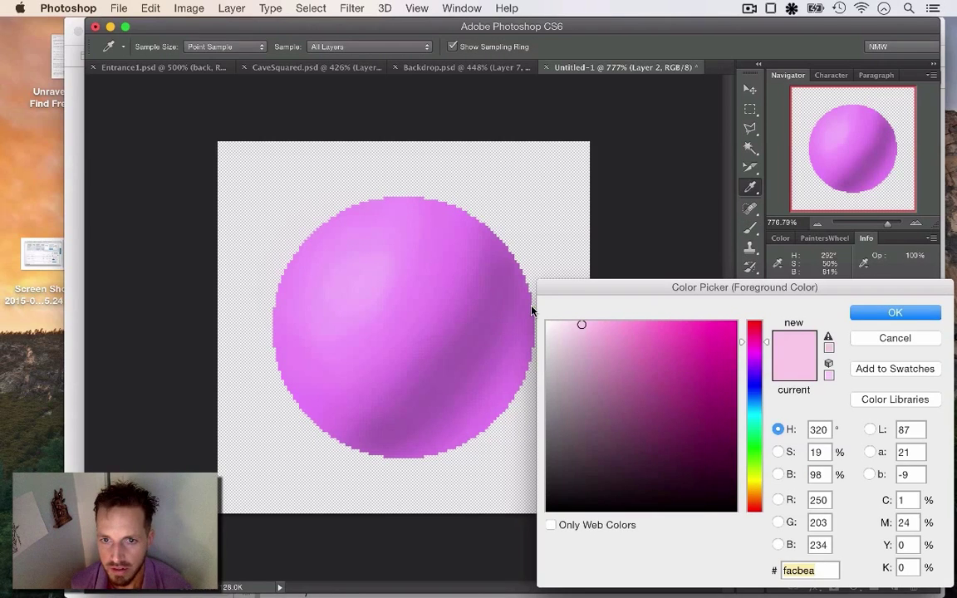
click(552, 325)
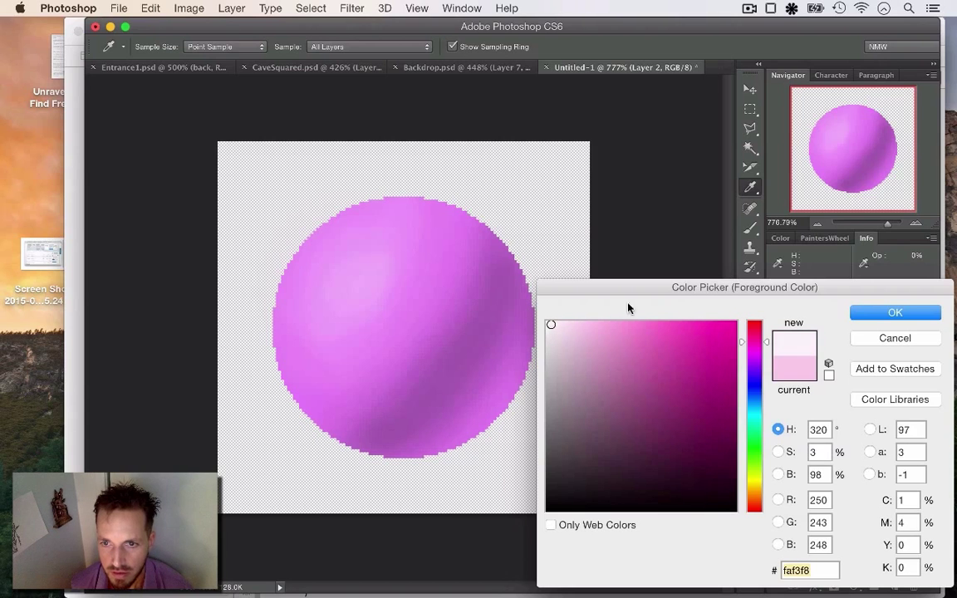
click(883, 313)
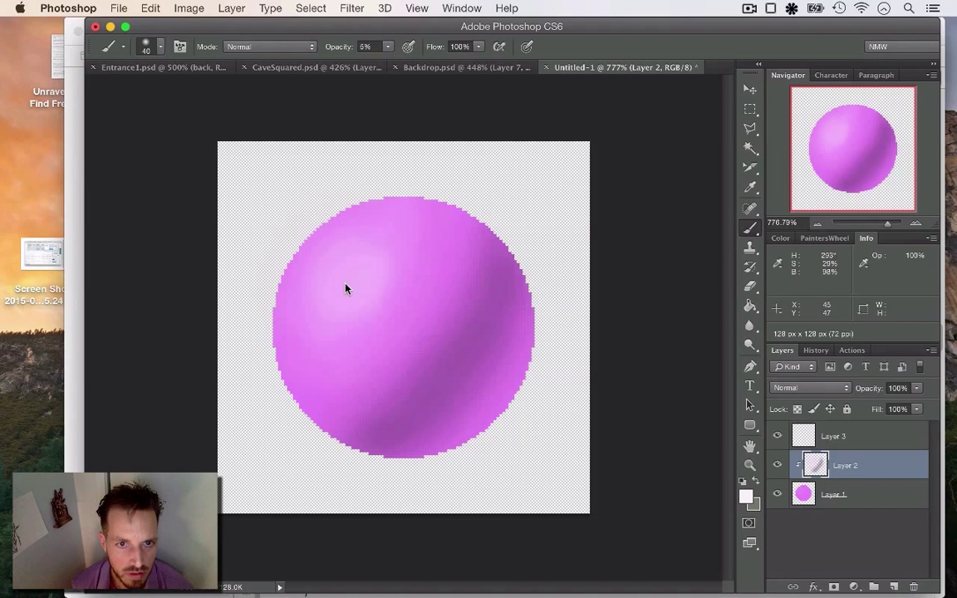
mouse_move(353, 287)
mouse_down()
mouse_move(355, 270)
mouse_move(362, 275)
mouse_up()
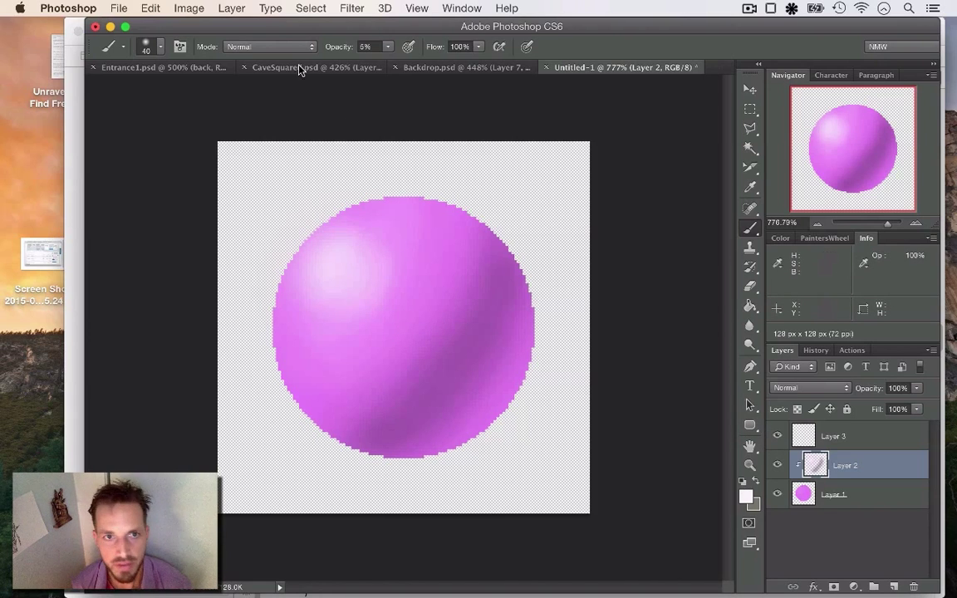
Step: Raise brush opacity to 17% and nudge the near-white highlight colour's hue slightly
drag(388, 46, 401, 64)
click(745, 496)
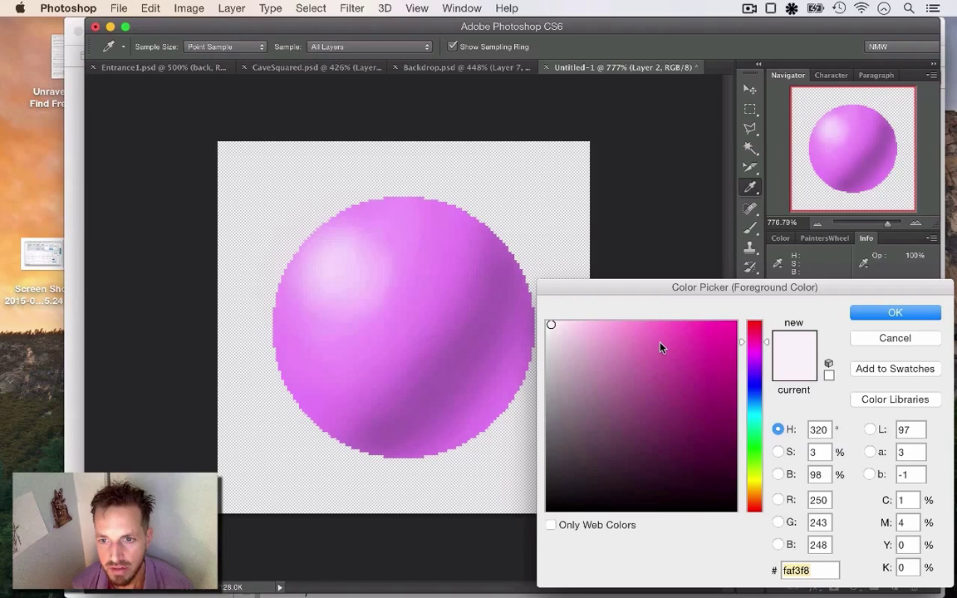
click(758, 340)
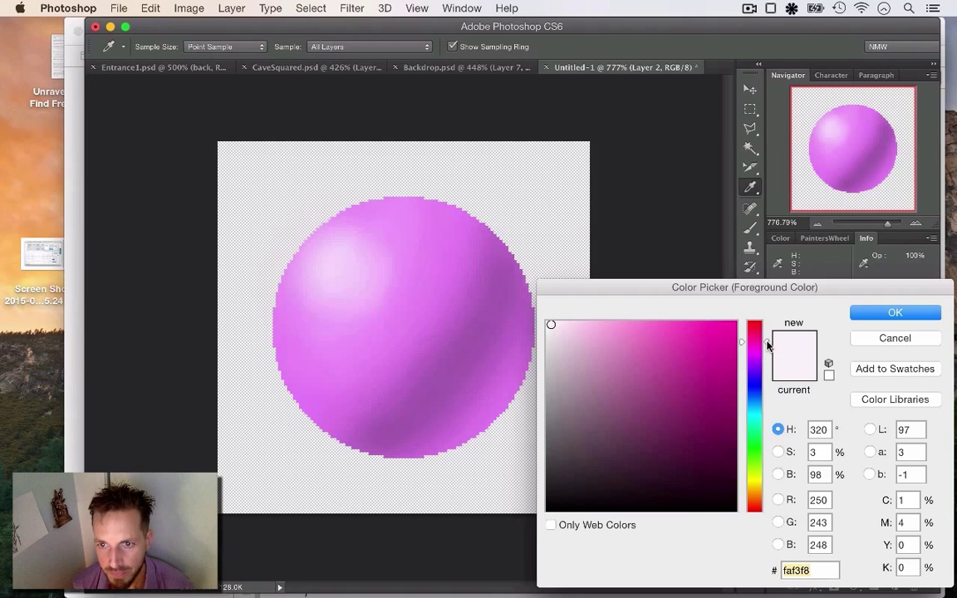
click(858, 312)
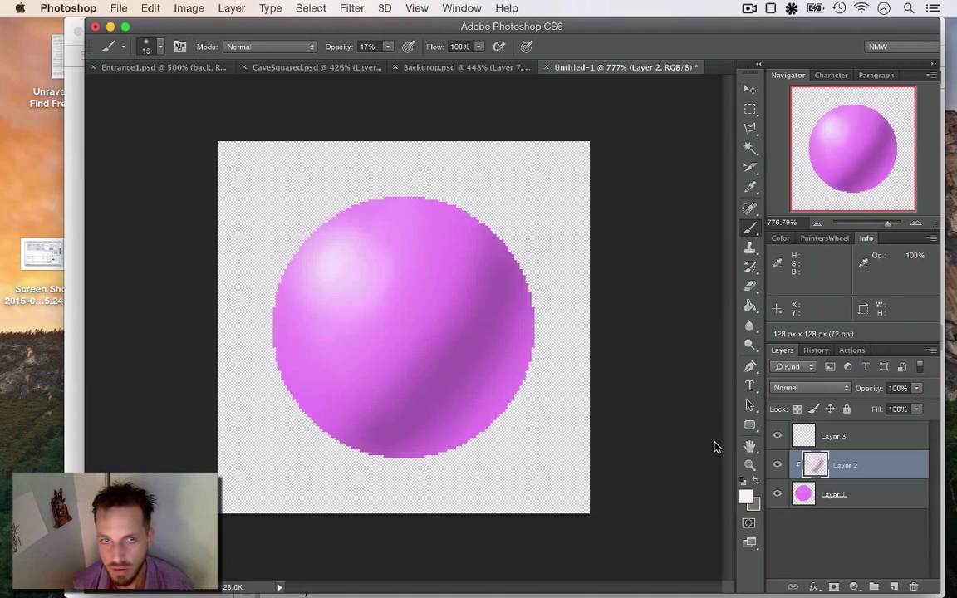
Step: Raise the brush opacity to 44% and shrink the brush for a small highlight spot
click(387, 47)
drag(389, 61, 409, 62)
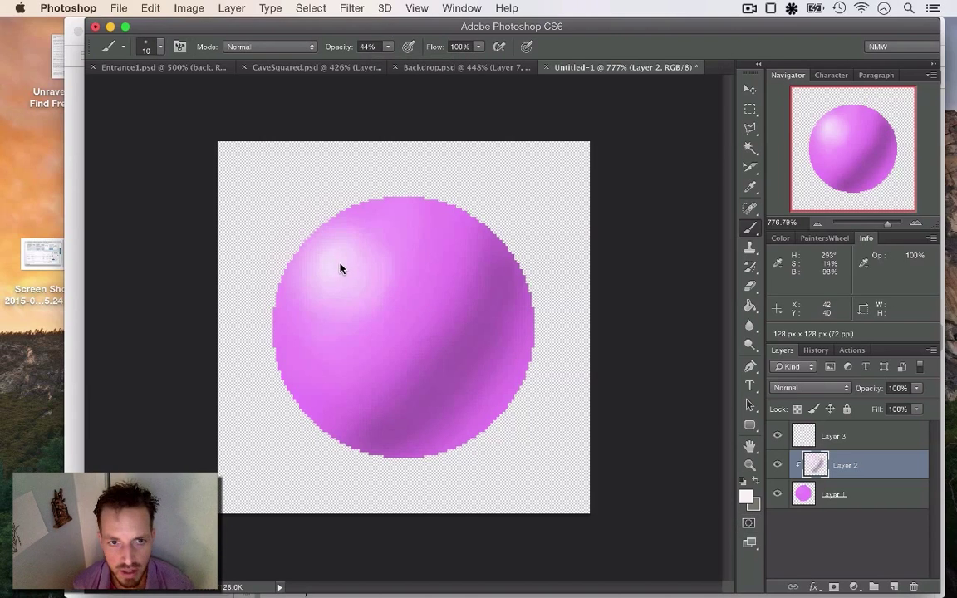
key(bracketleft)
key(bracketleft)
key(bracketleft)
key(bracketleft)
key(bracketleft)
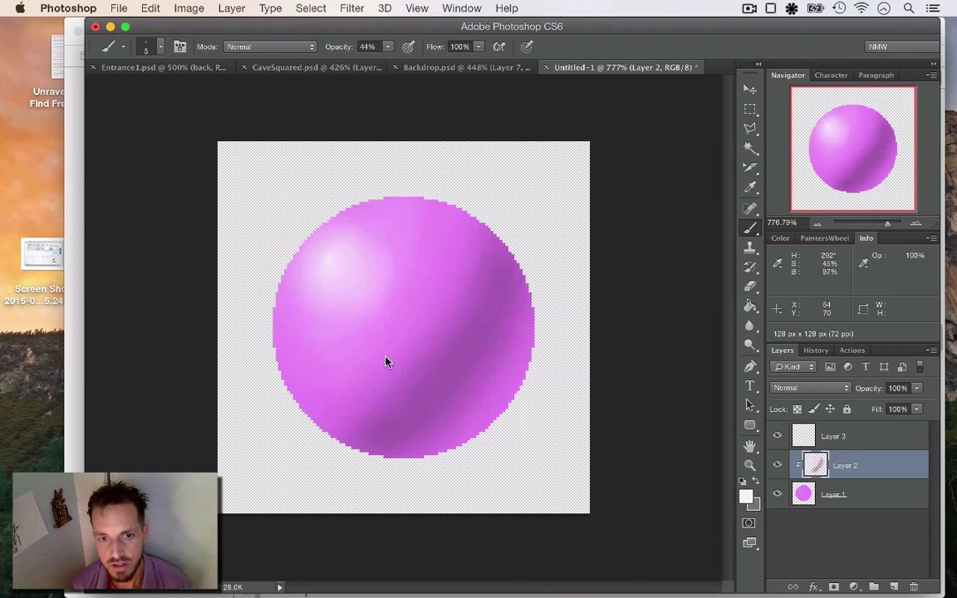
Step: Sample the sphere's mid pink with the eyedropper and switch back to the Pencil tool
key(i)
click(421, 318)
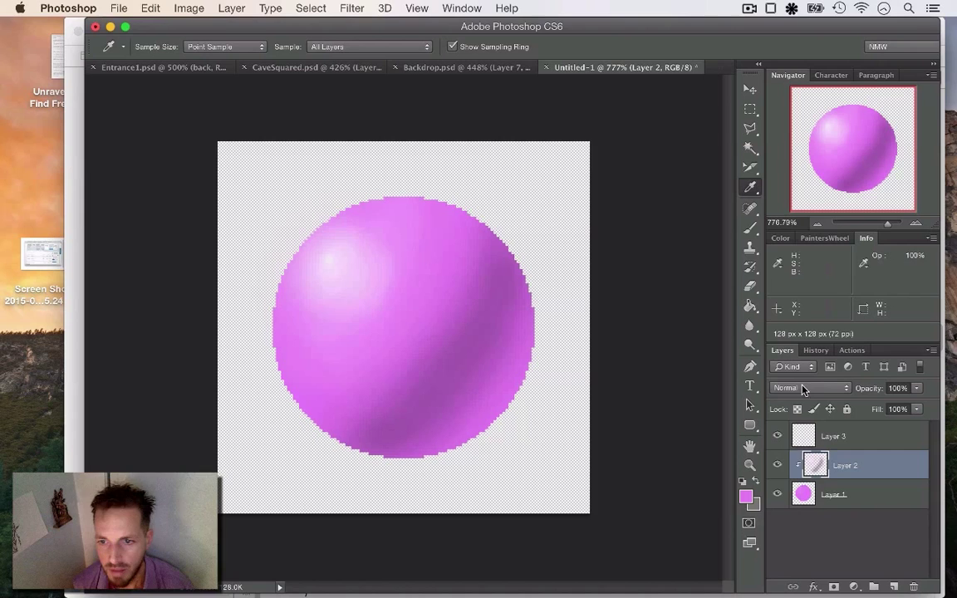
key(b)
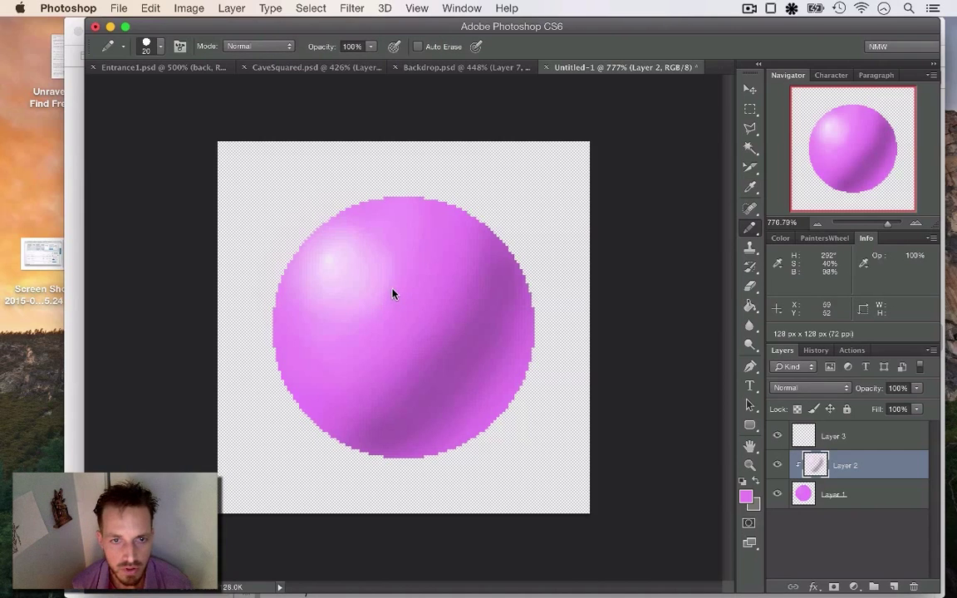